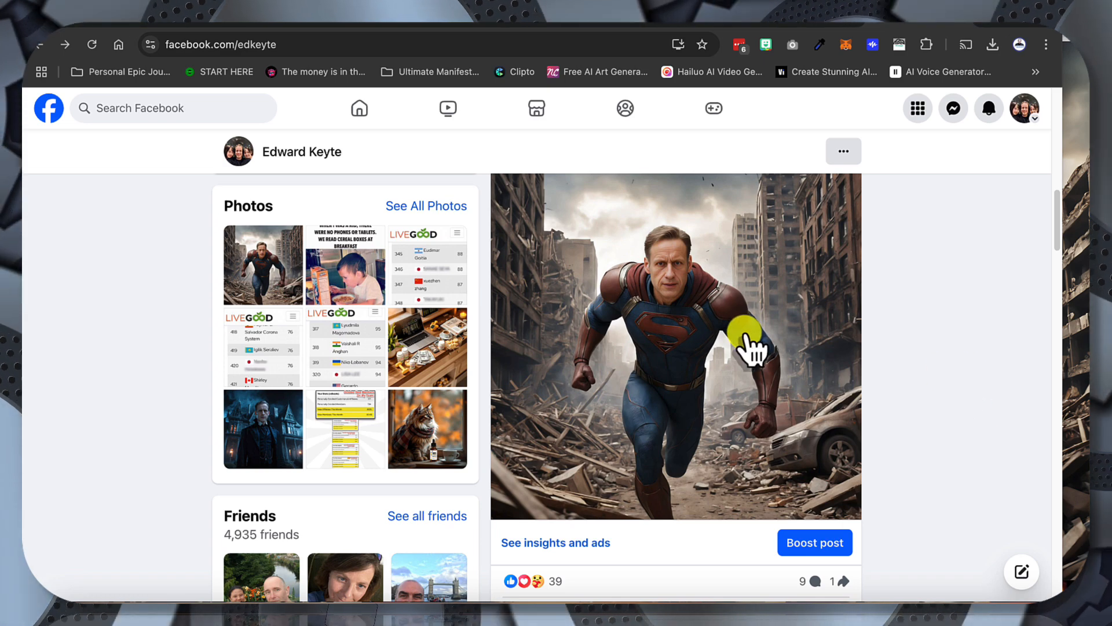
Step: View the superhero photo from the profile's latest post at full size and return to the profile
scroll(768, 347, "up", 2)
scroll(768, 348, "down", 2)
scroll(768, 348, "up", 1)
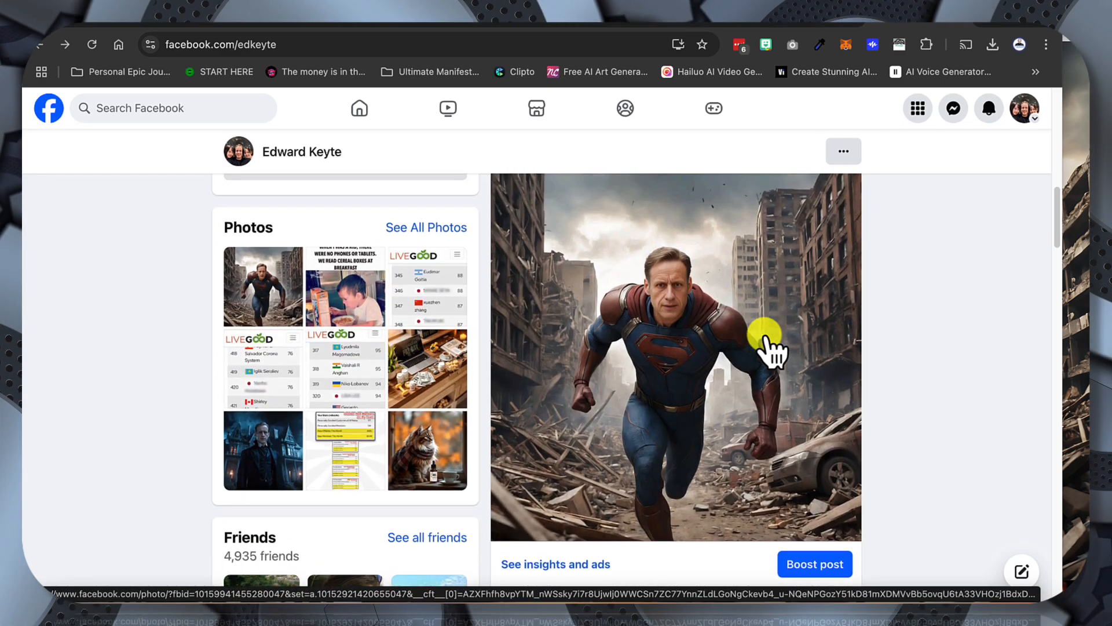
left_click(768, 348)
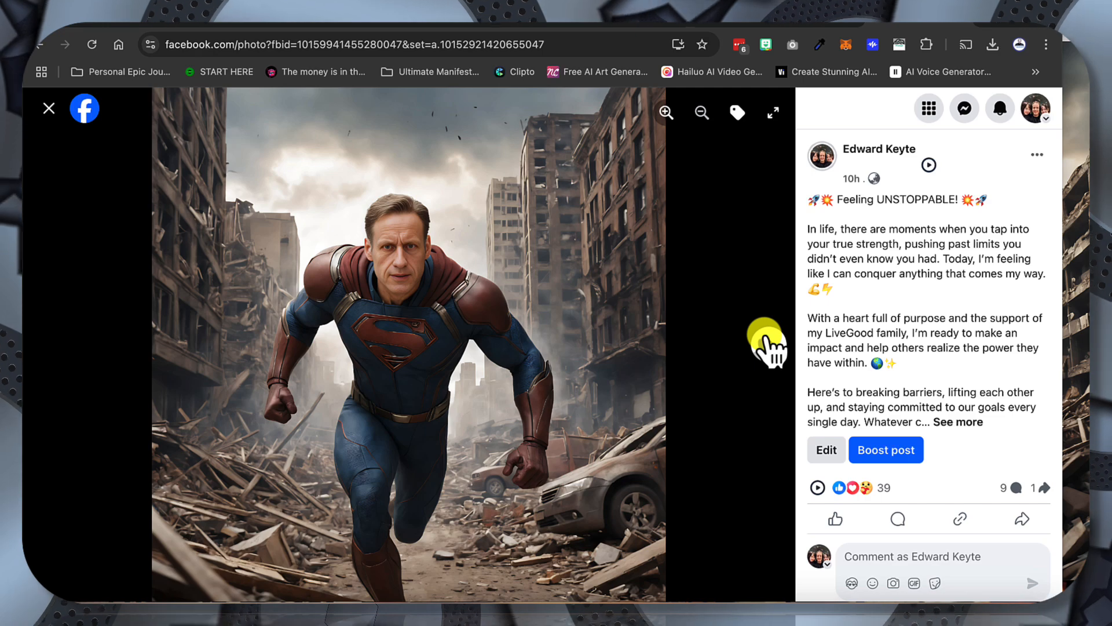
left_click(49, 106)
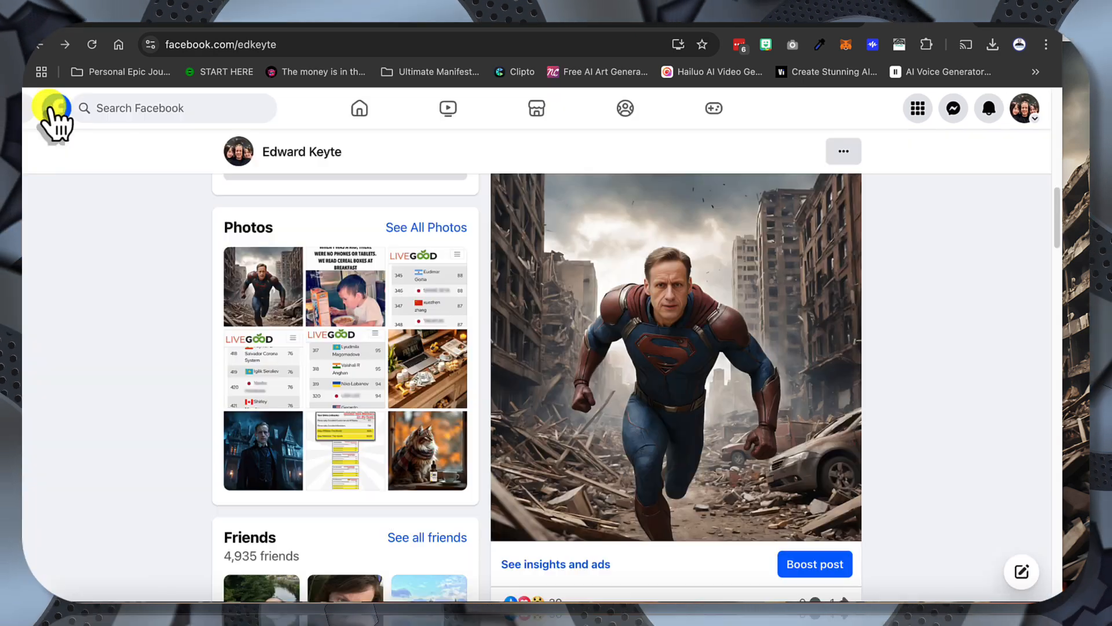
Step: Read the caption of the "Feeling UNSTOPPABLE!" post above the superhero photo, highlighting its text
scroll(602, 351, "up", 3)
scroll(602, 356, "up", 1)
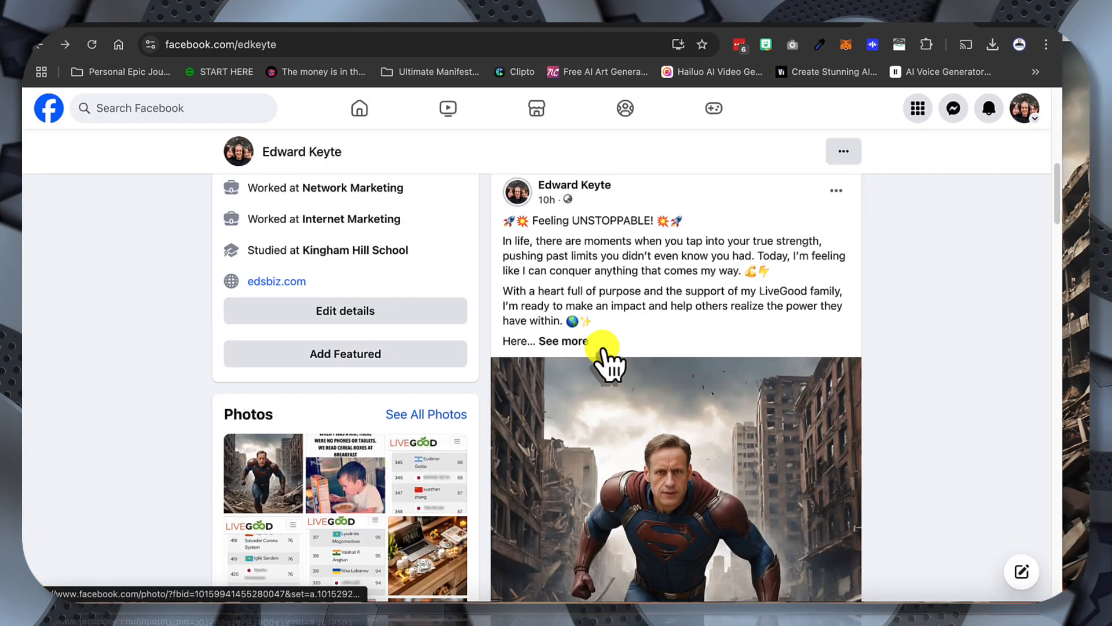
left_click_drag(501, 229, 623, 343)
left_click(625, 272)
Step: Find the Halloween post with the haunted mansion portrait further down the profile and view its photo at full size
scroll(631, 261, "down", 10)
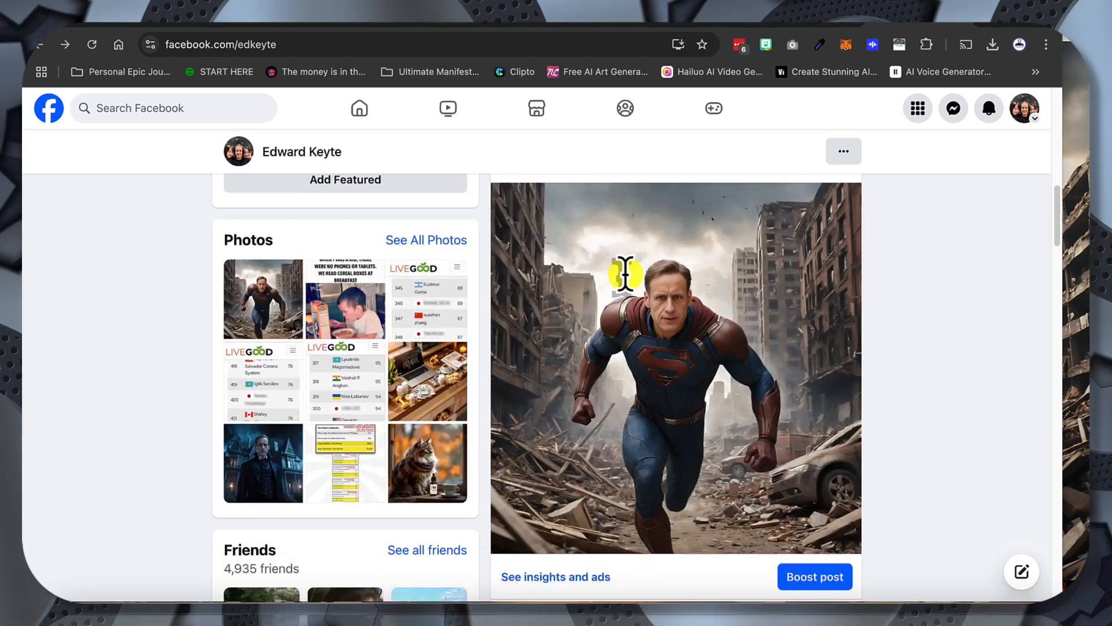
scroll(737, 327, "down", 15)
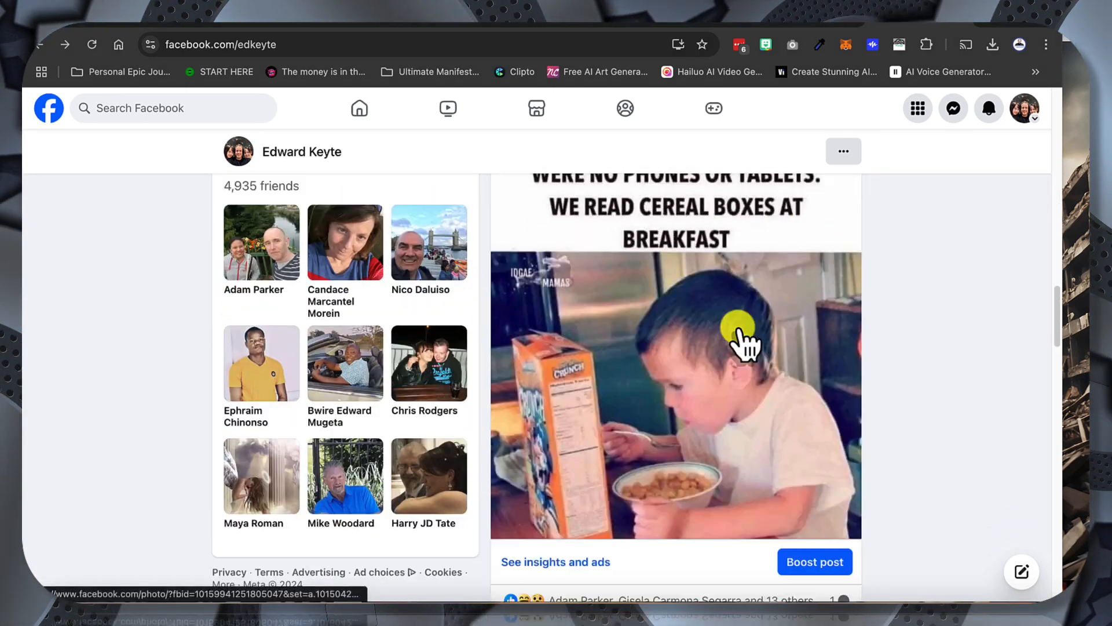
scroll(741, 333, "down", 20)
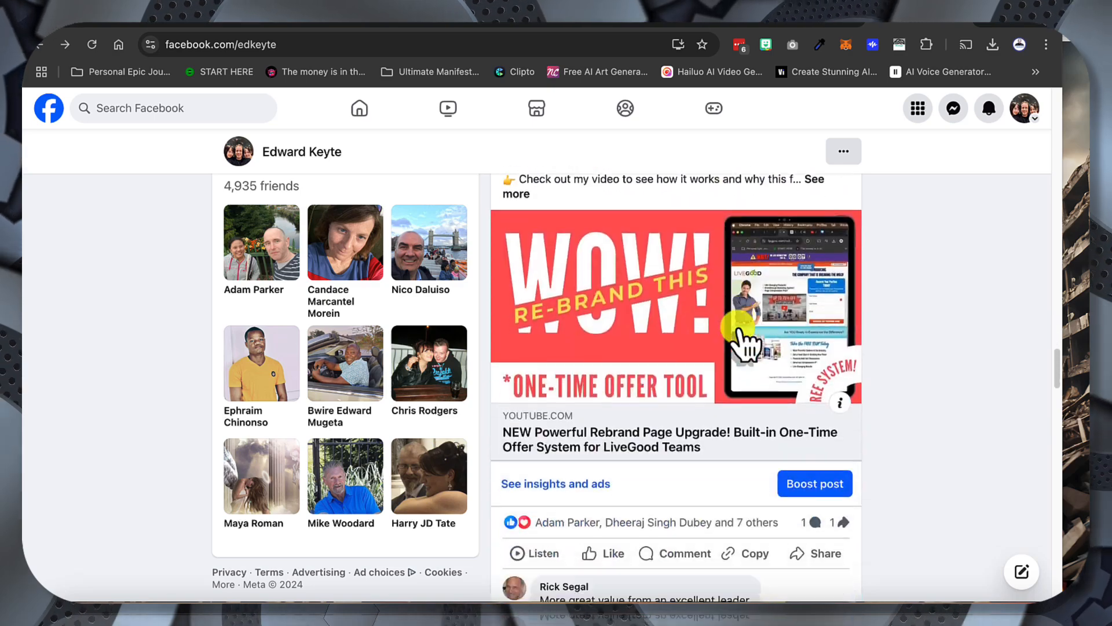
scroll(739, 331, "down", 20)
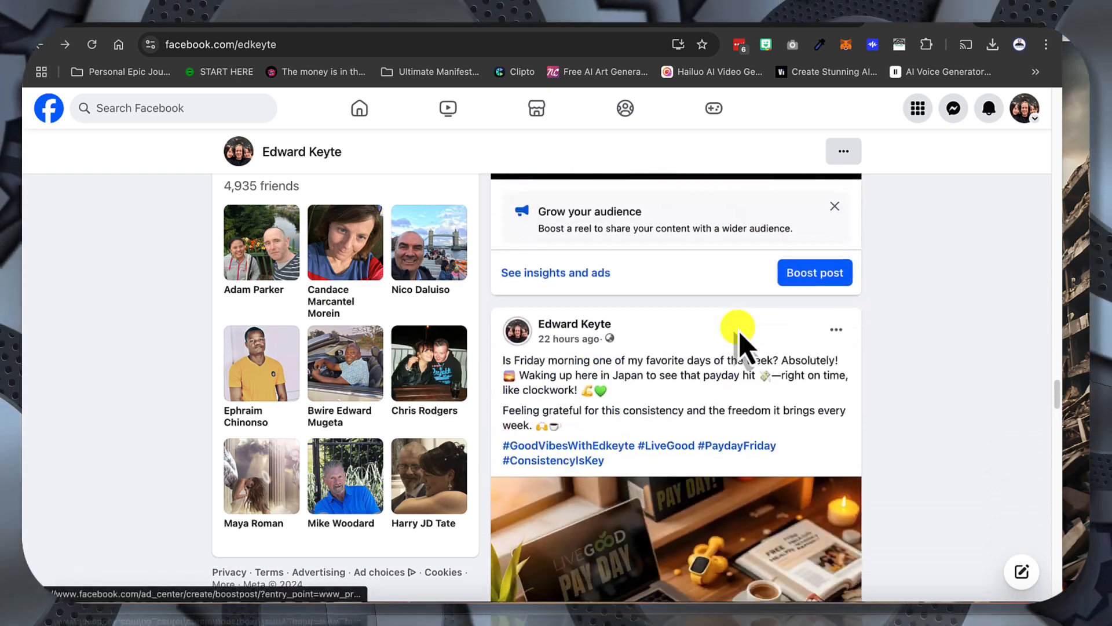
scroll(736, 328, "down", 5)
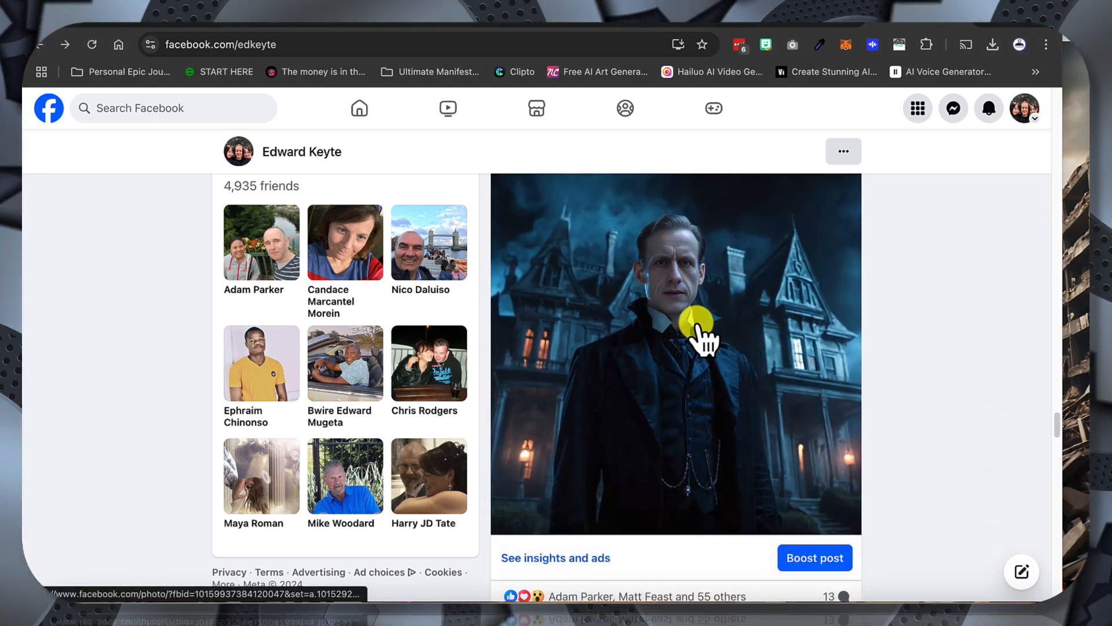
left_click(697, 325)
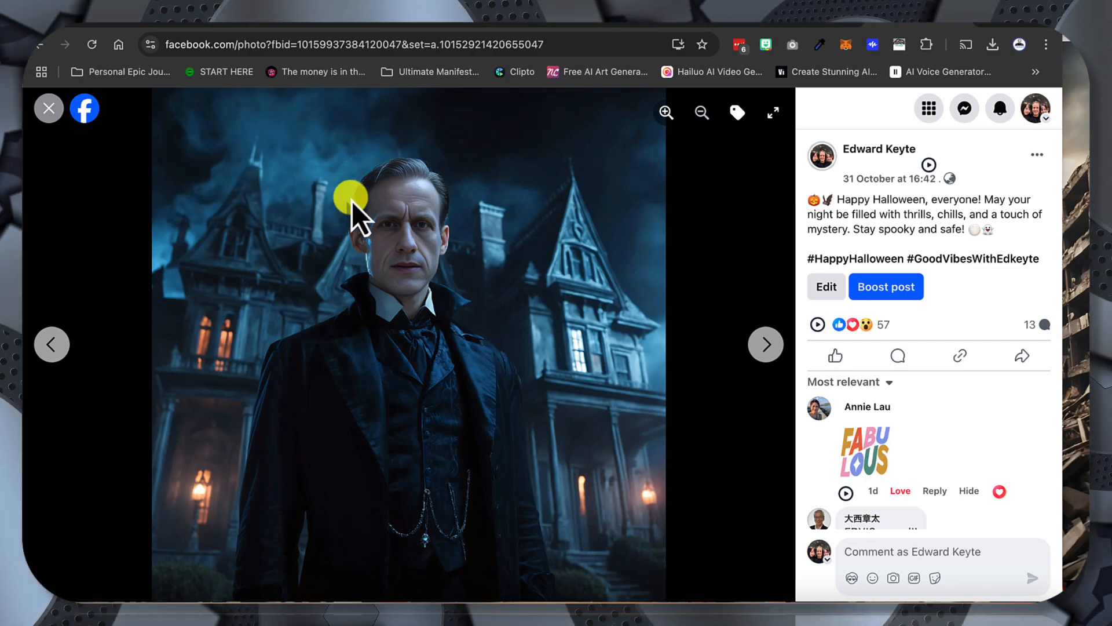
left_click(45, 109)
Step: View the Jedi transformation video from the free AI tool post in the viewer and close it
scroll(510, 460, "up", 10)
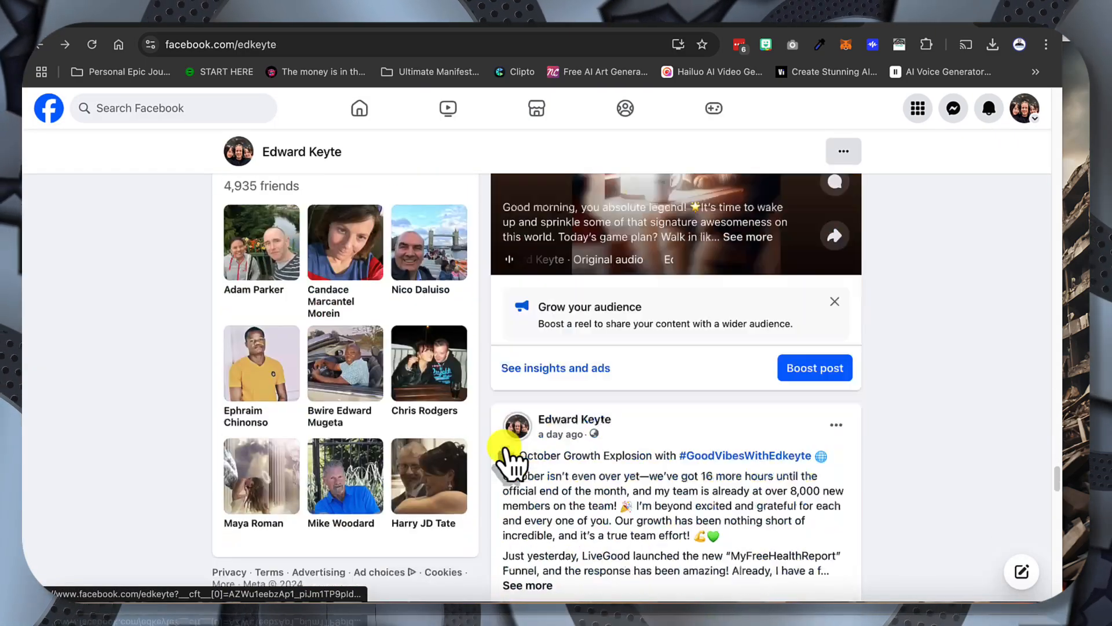
left_click(653, 279)
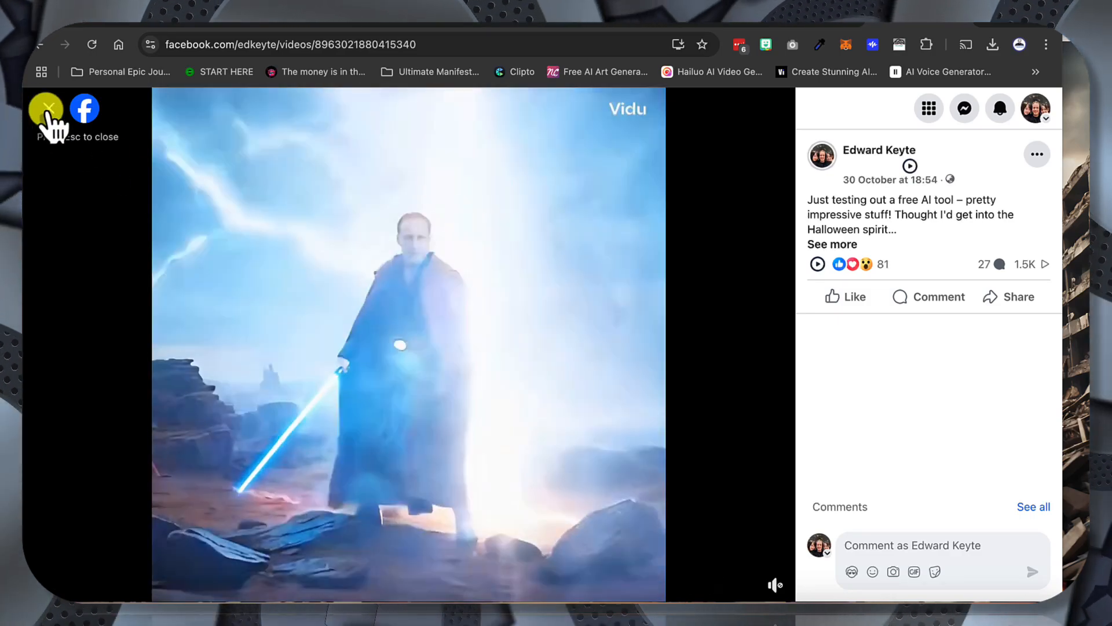
left_click(46, 111)
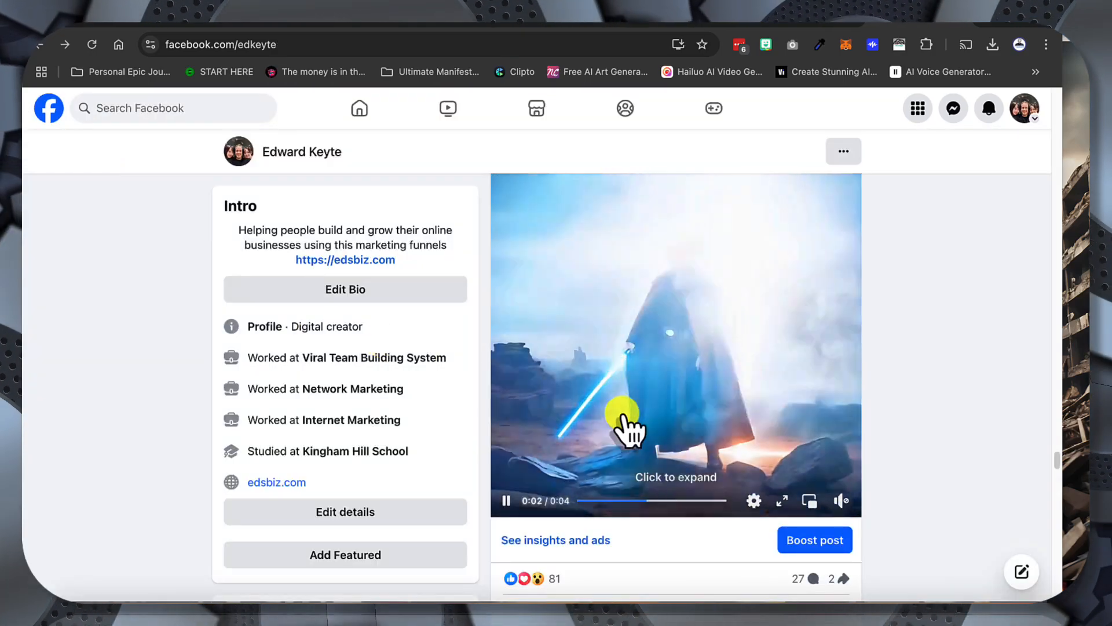
Step: Look through the profile's posts around the Jedi video and Halloween photo, and return to the latest post
scroll(623, 417, "down", 7)
scroll(622, 412, "up", 15)
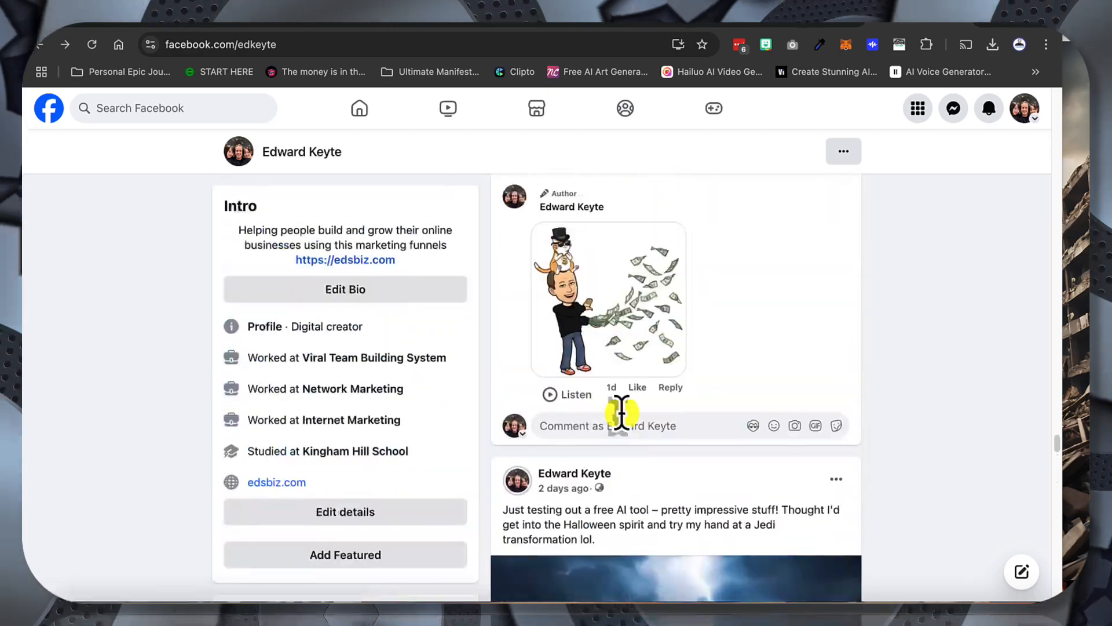
scroll(628, 424, "down", 3)
scroll(625, 432, "down", 7)
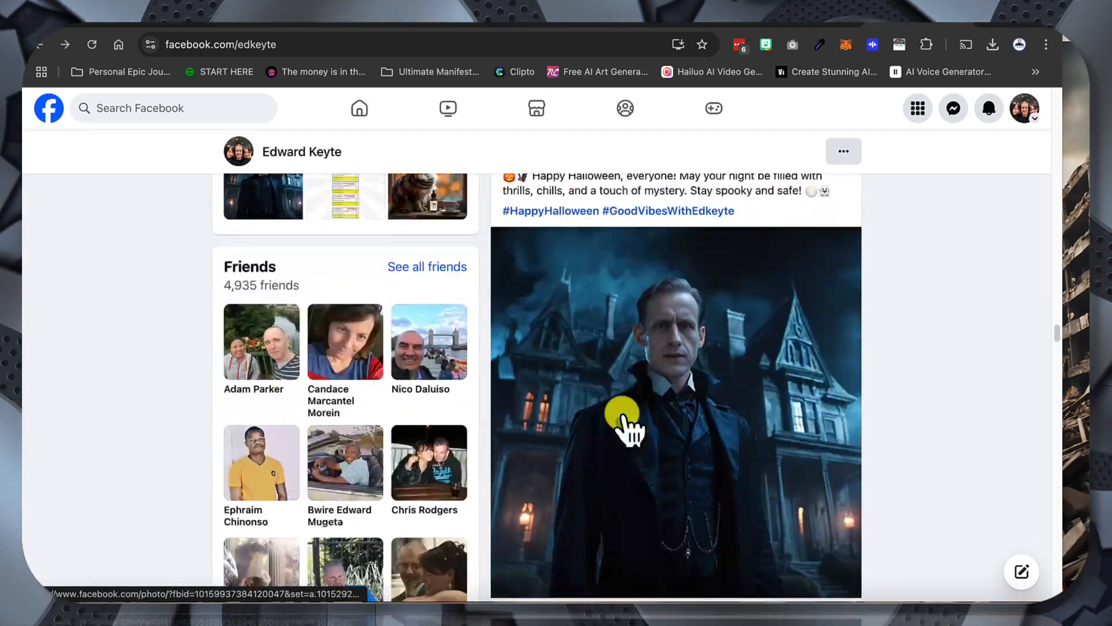
scroll(625, 422, "up", 15)
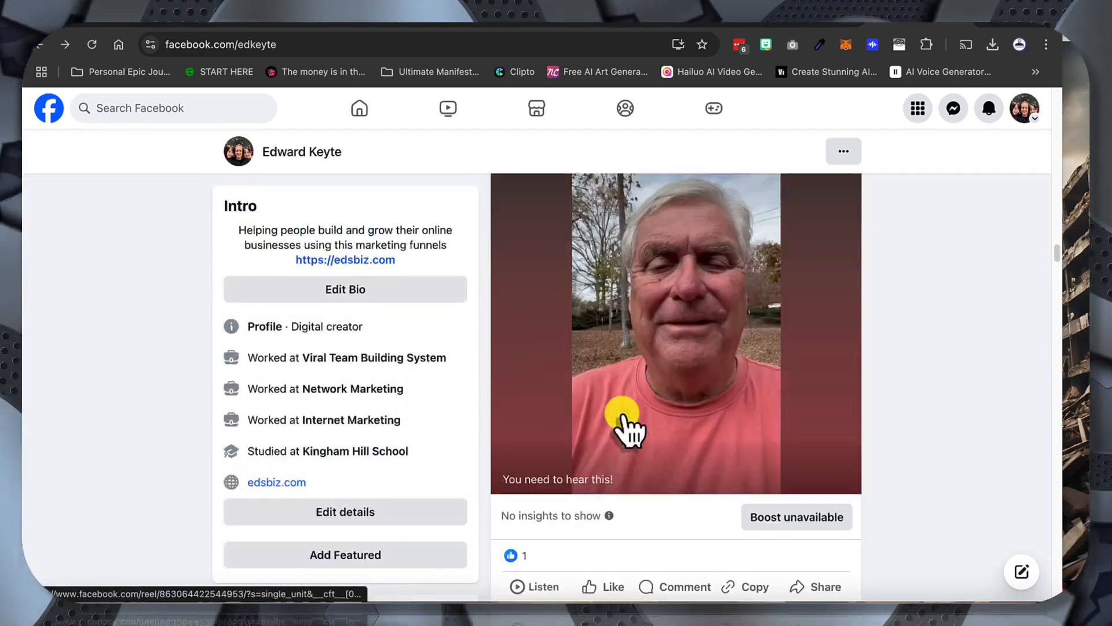
scroll(624, 421, "up", 15)
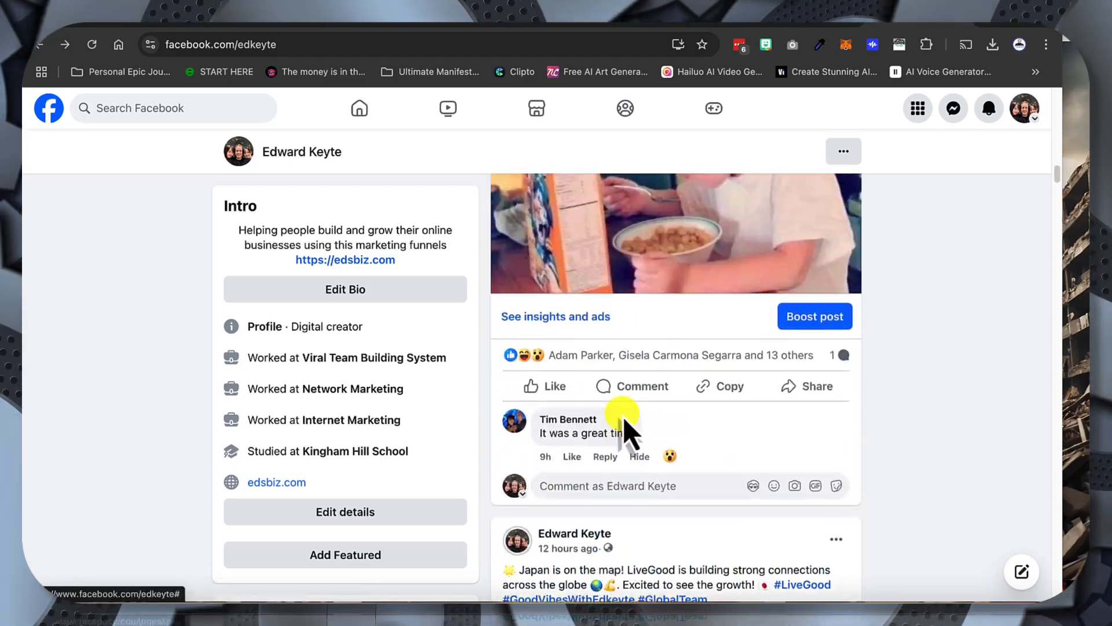
scroll(624, 422, "up", 15)
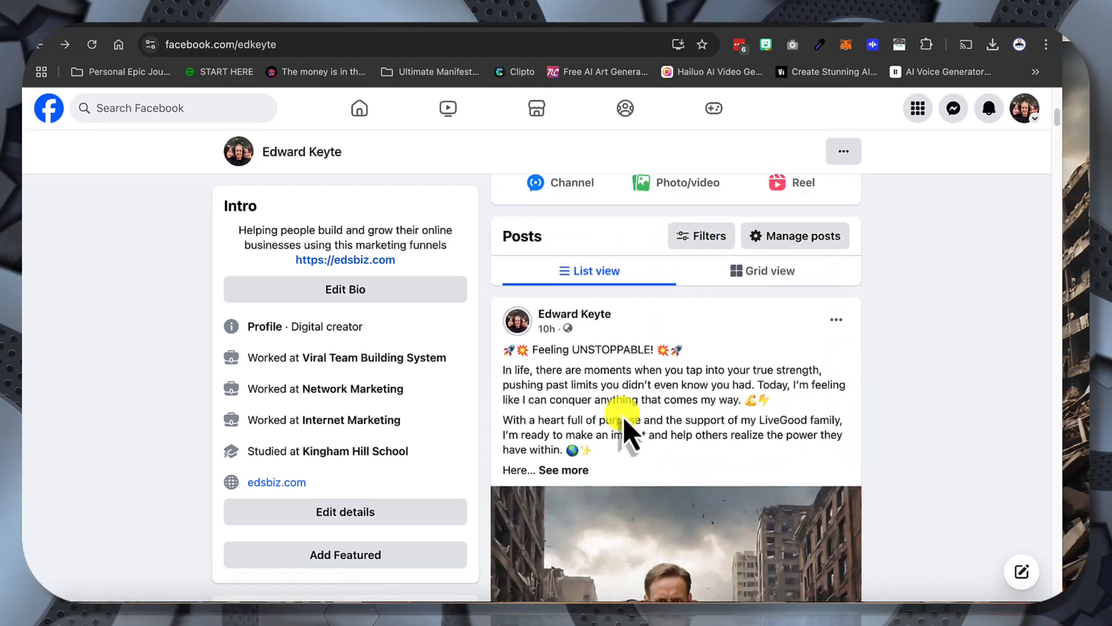
Step: Compare the two generated superhero images in the image viewer windows and return to the Facebook profile
scroll(624, 423, "down", 4)
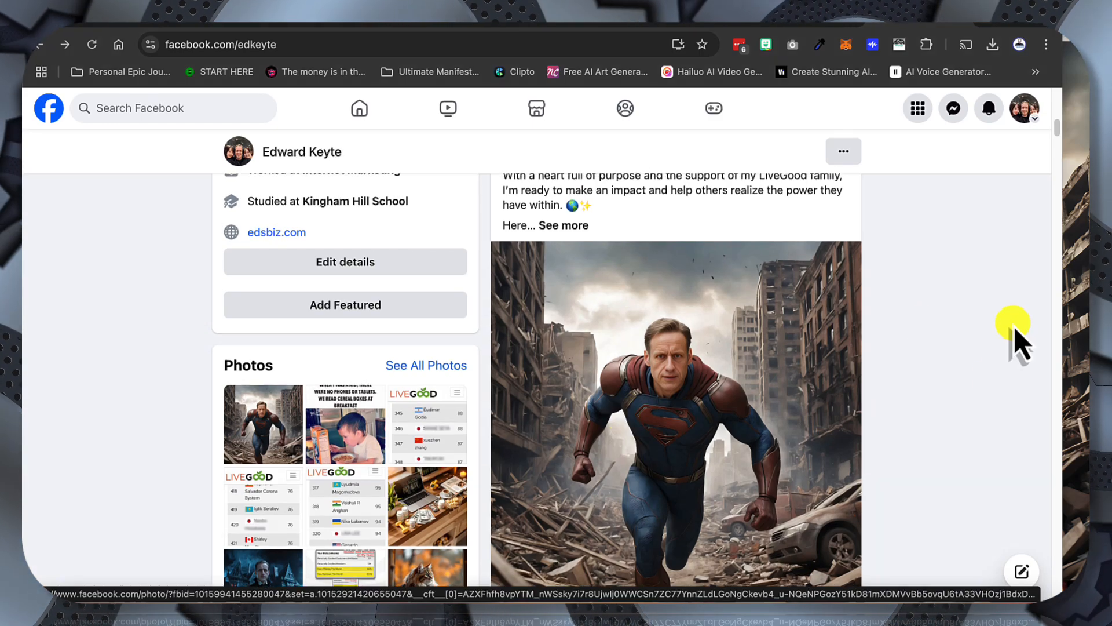
left_click(235, 610)
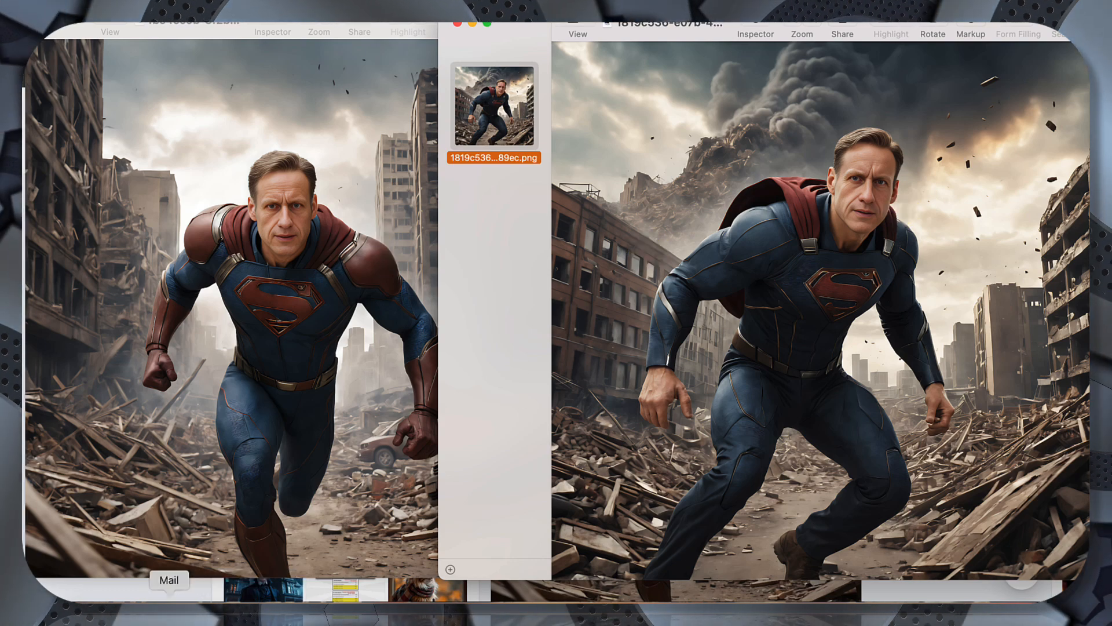
left_click(305, 609)
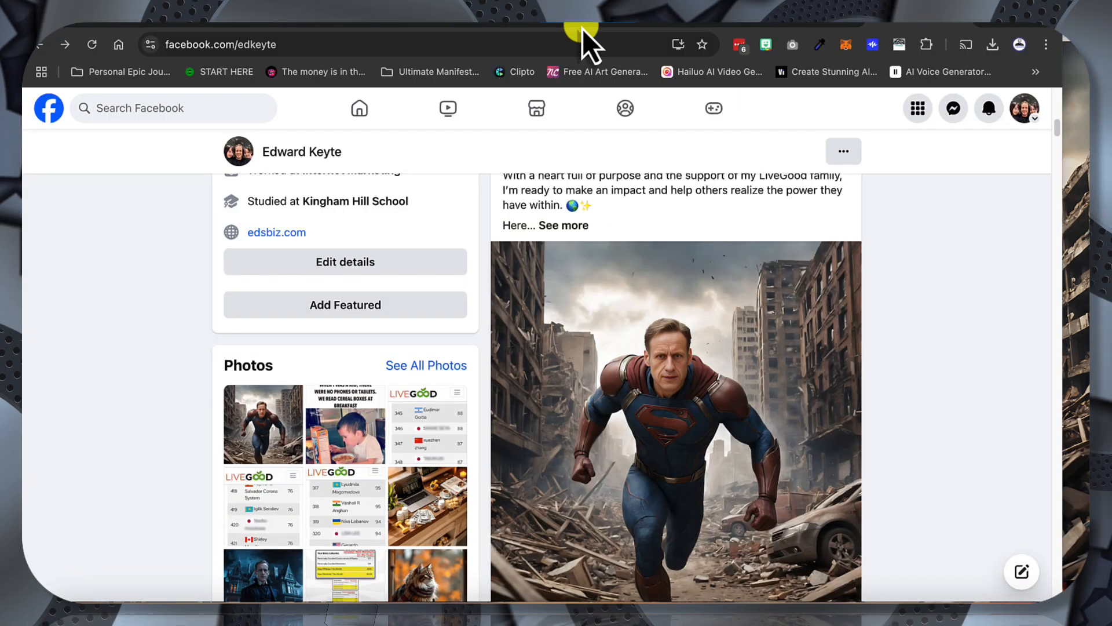
Step: Switch to the runner image in Photopea and toggle Layer 1 off and on to compare the two bottles
left_click(462, 25)
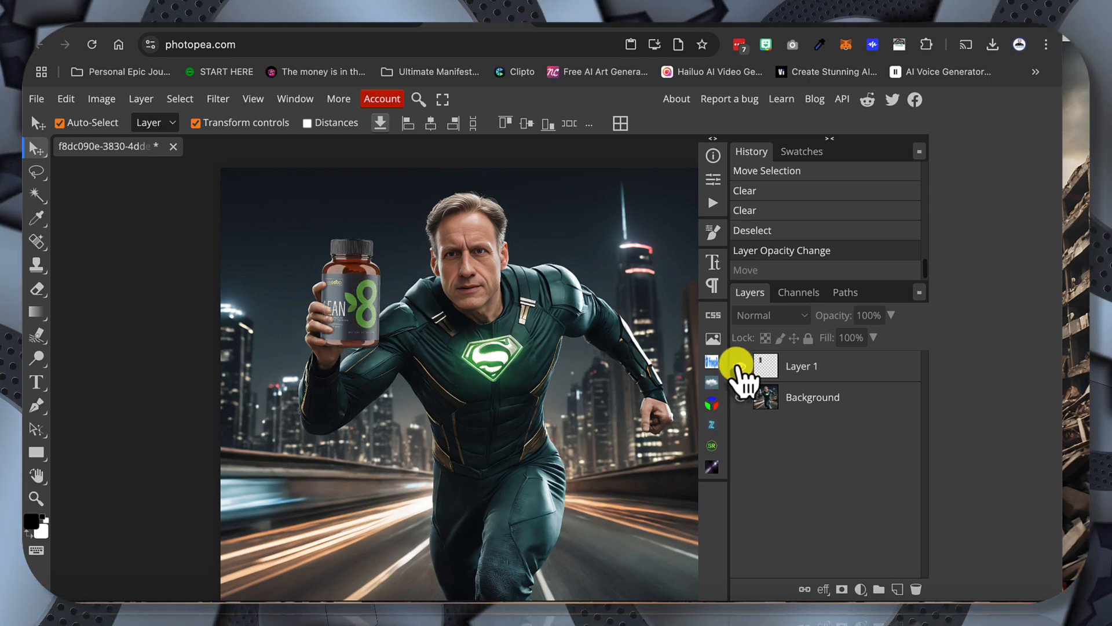
left_click(740, 366)
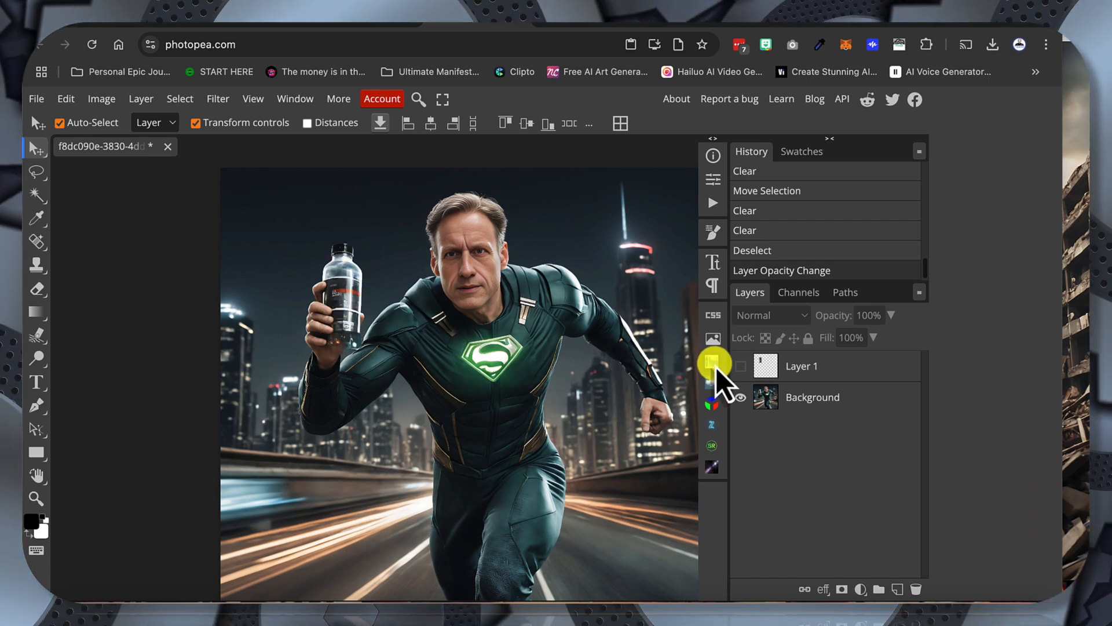
left_click(739, 366)
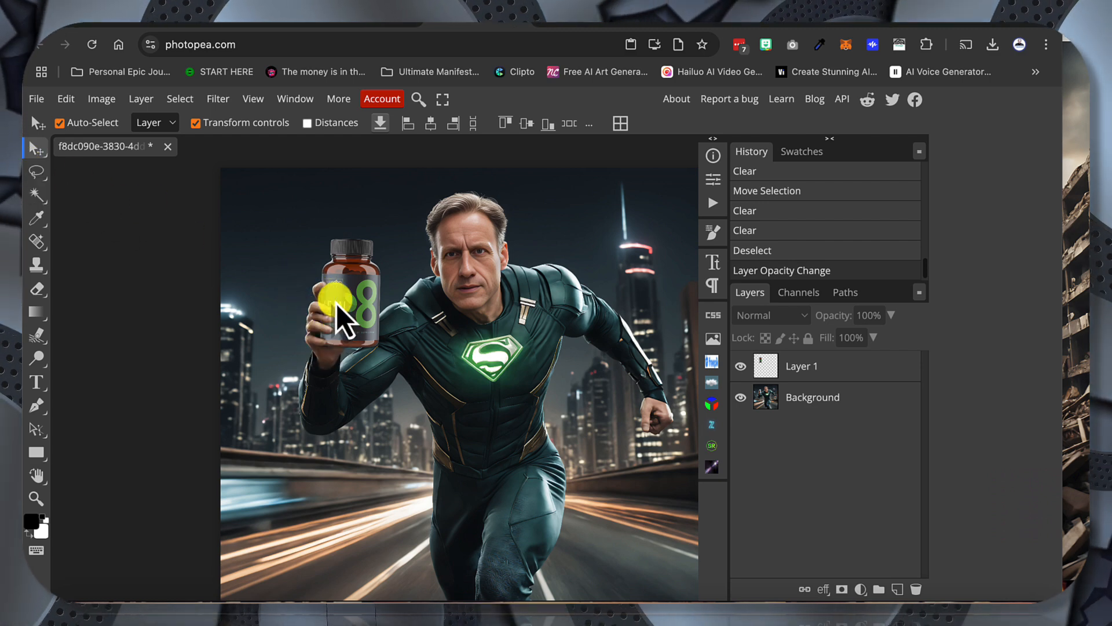
Step: Check the Lasso tool's 8 px feather setting and the site address, and return to the Move tool
left_click(38, 173)
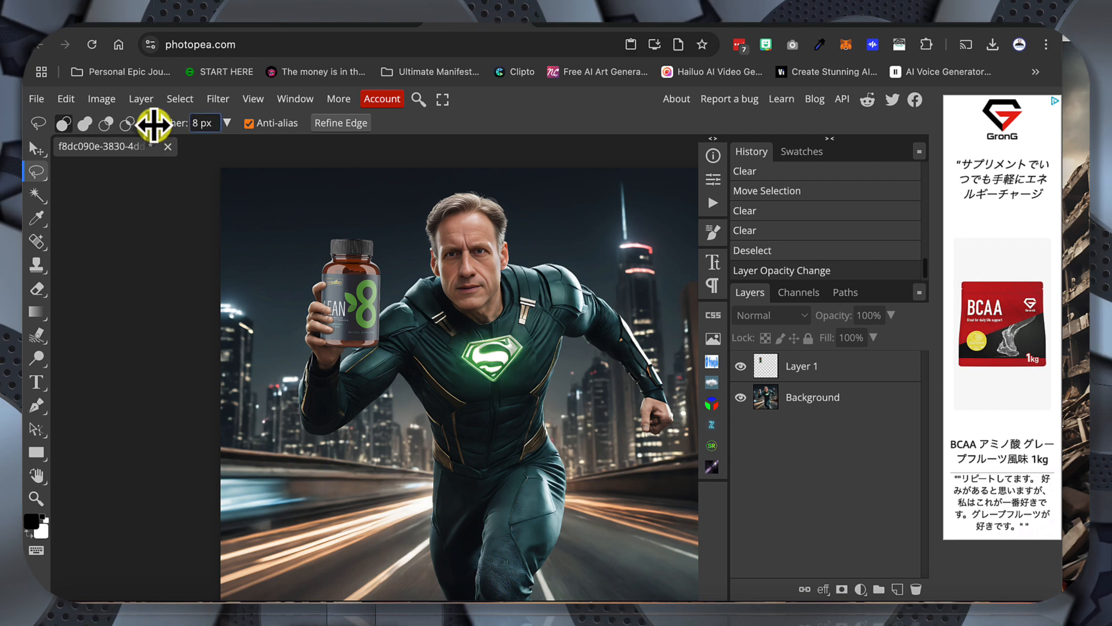
left_click(201, 122)
type("8")
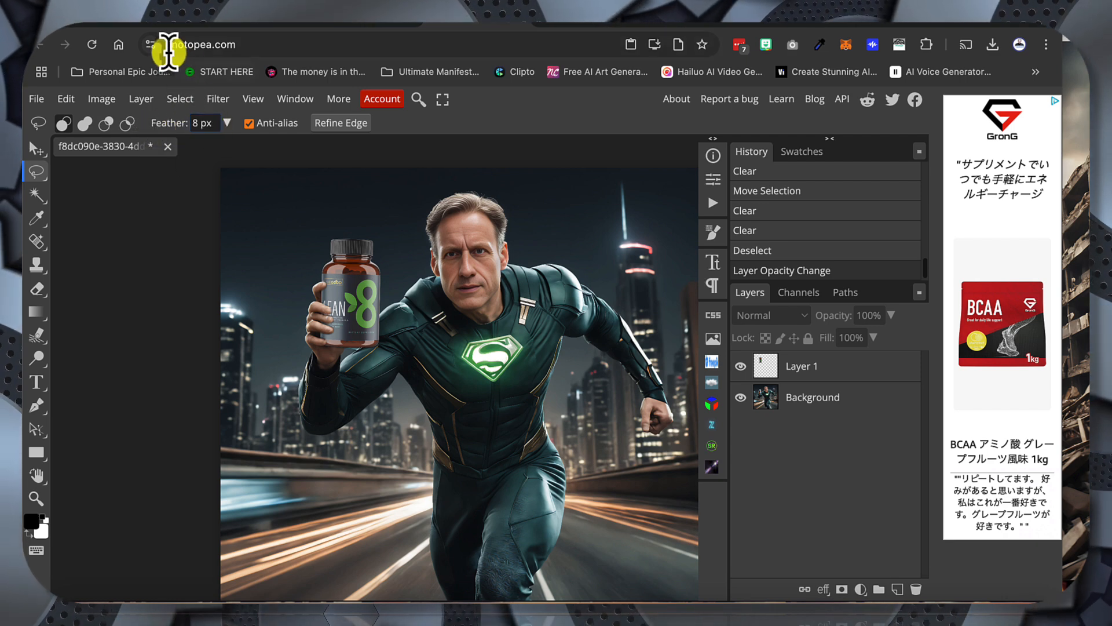
left_click(166, 45)
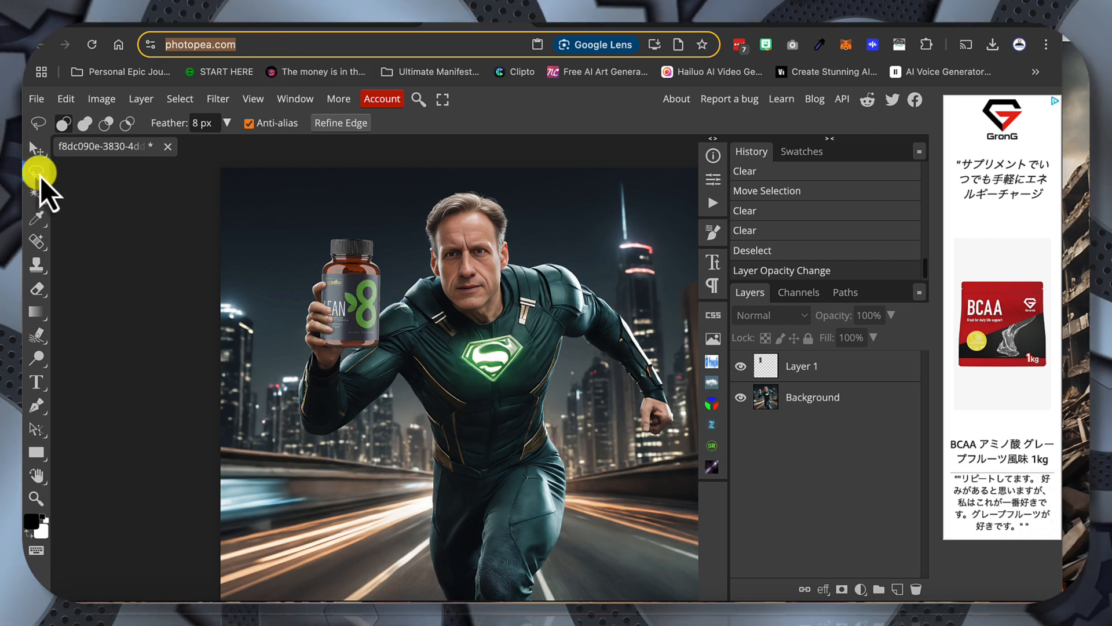
left_click(40, 155)
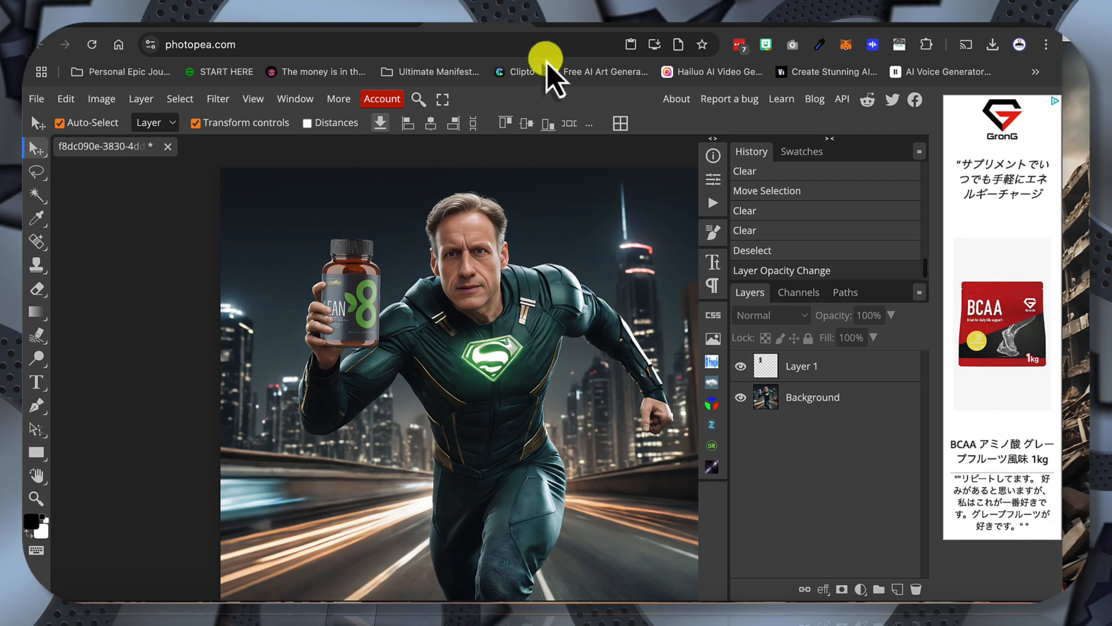
Step: Switch to the lightning superhero document and toggle Layer 1 off and on to compare the held products
left_click(563, 24)
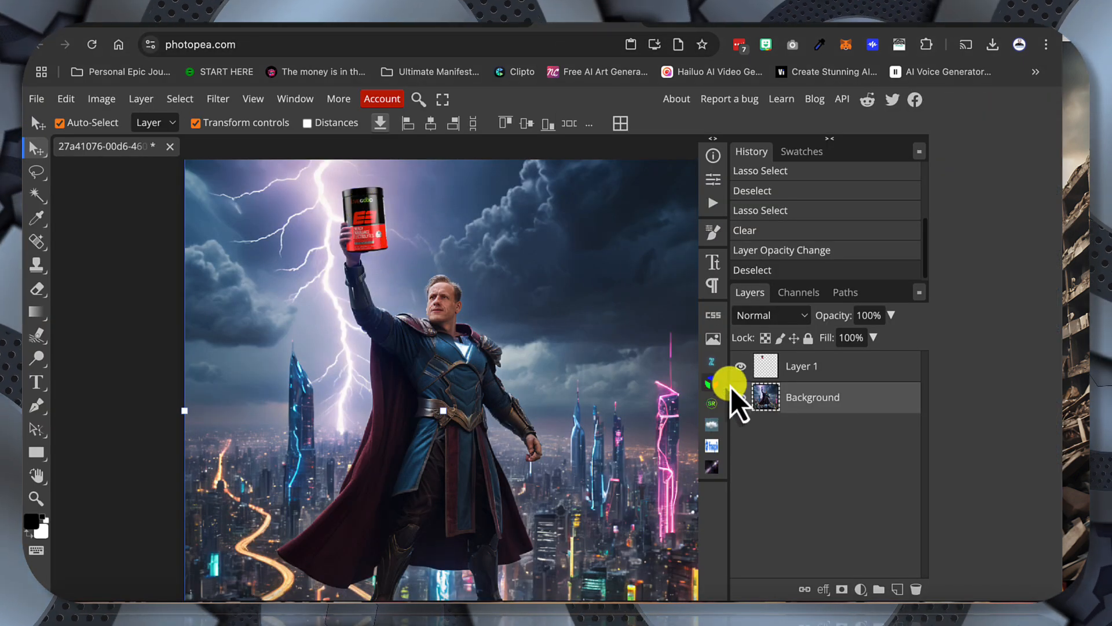
left_click(741, 366)
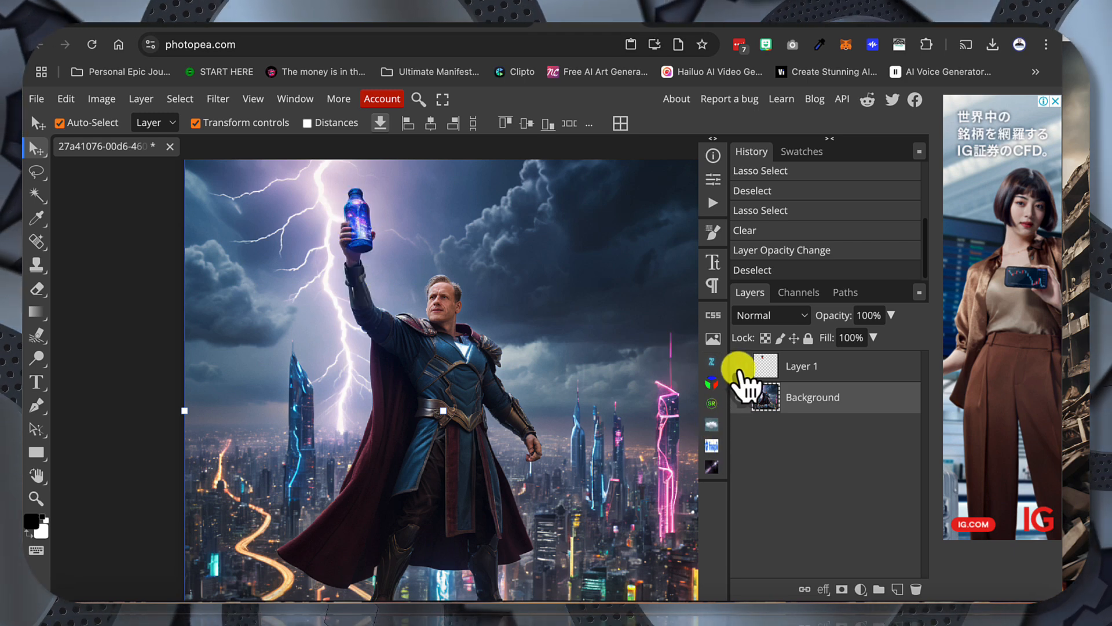
left_click(740, 367)
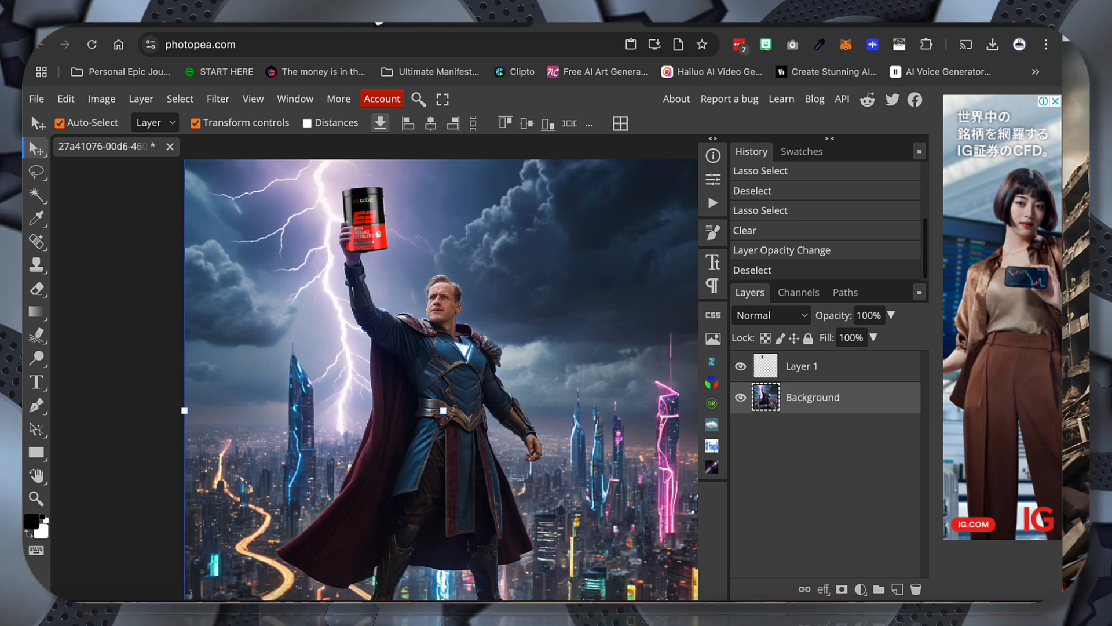
Step: Switch to PicLumen, look through the Explore gallery, and open the image creation page
left_click(252, 24)
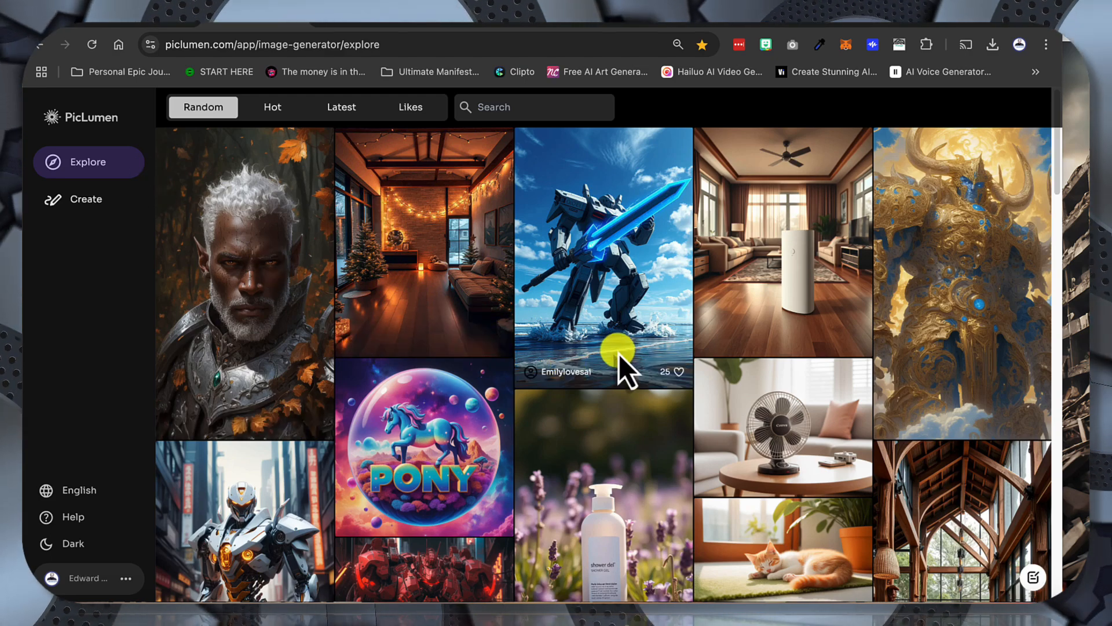
scroll(621, 353, "down", 9)
scroll(621, 353, "down", 12)
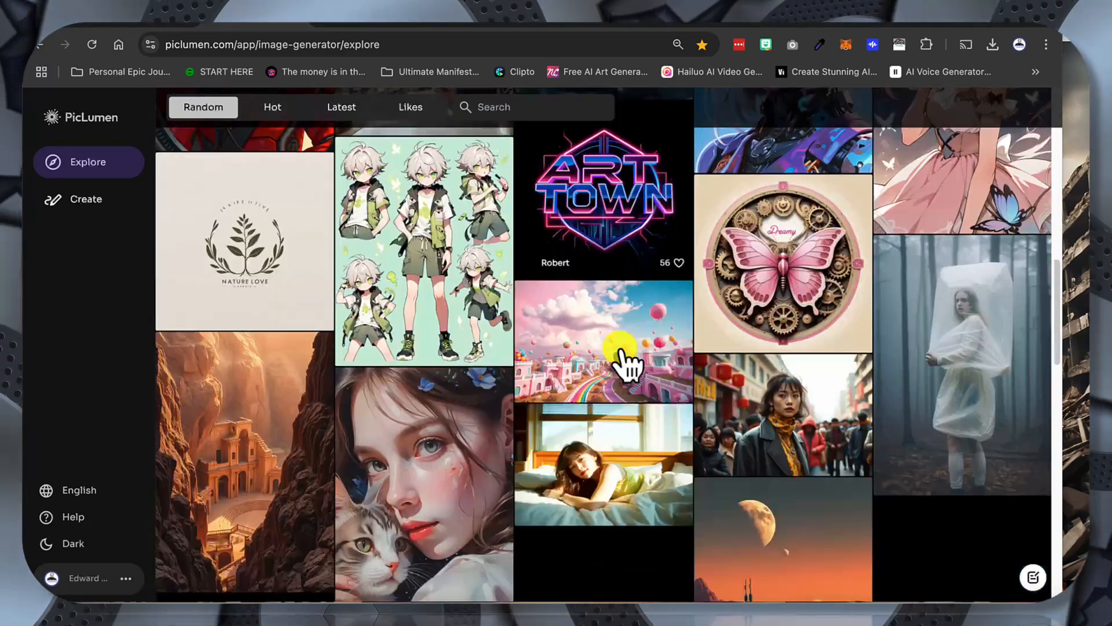
scroll(621, 354, "up", 20)
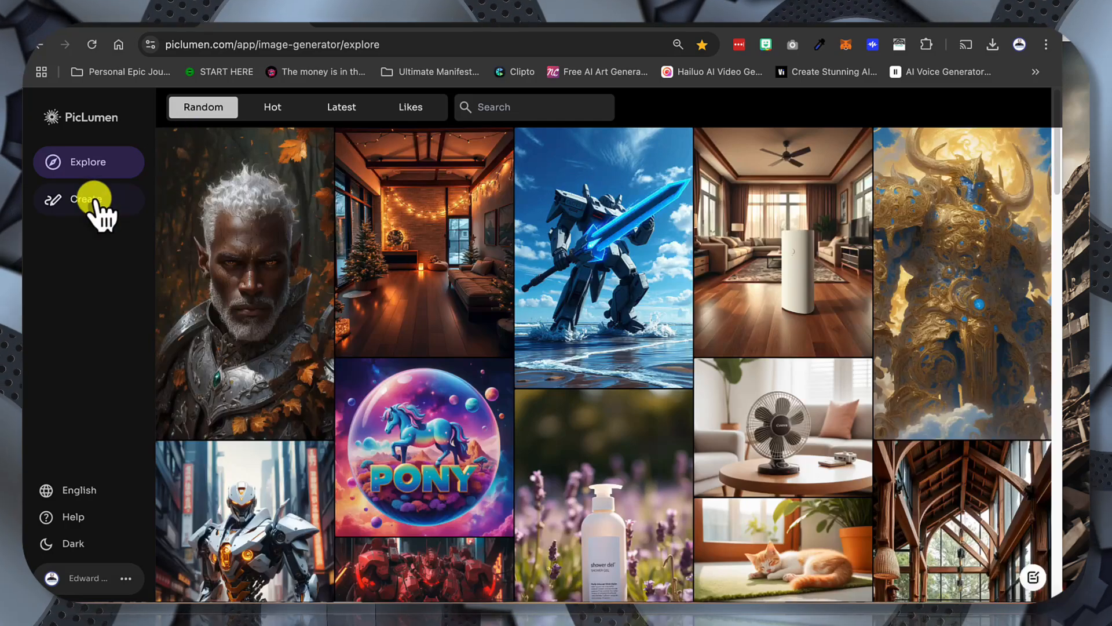
left_click(94, 199)
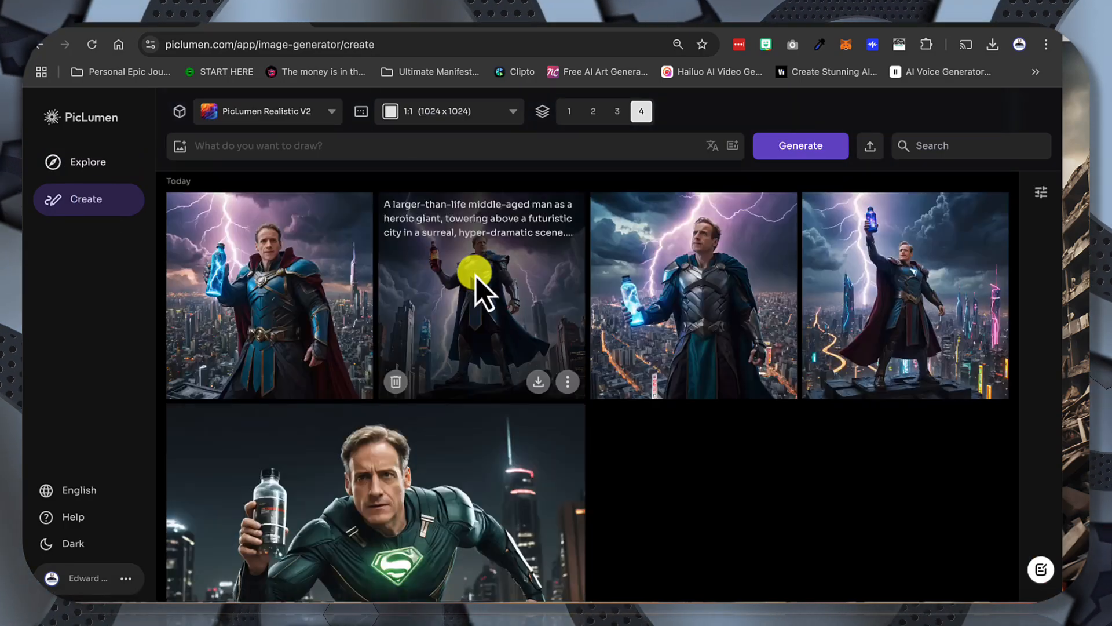
Step: Browse the recent creations and view the three full-size images of the lone armoured giant above the futuristic city, closing each one
scroll(475, 276, "down", 14)
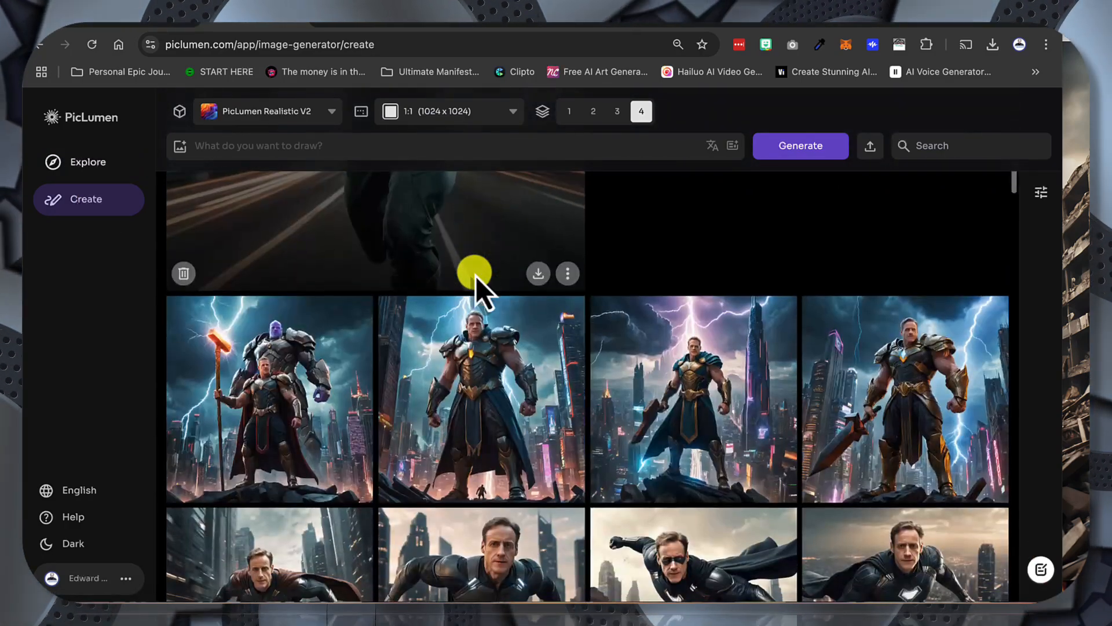
scroll(475, 276, "up", 3)
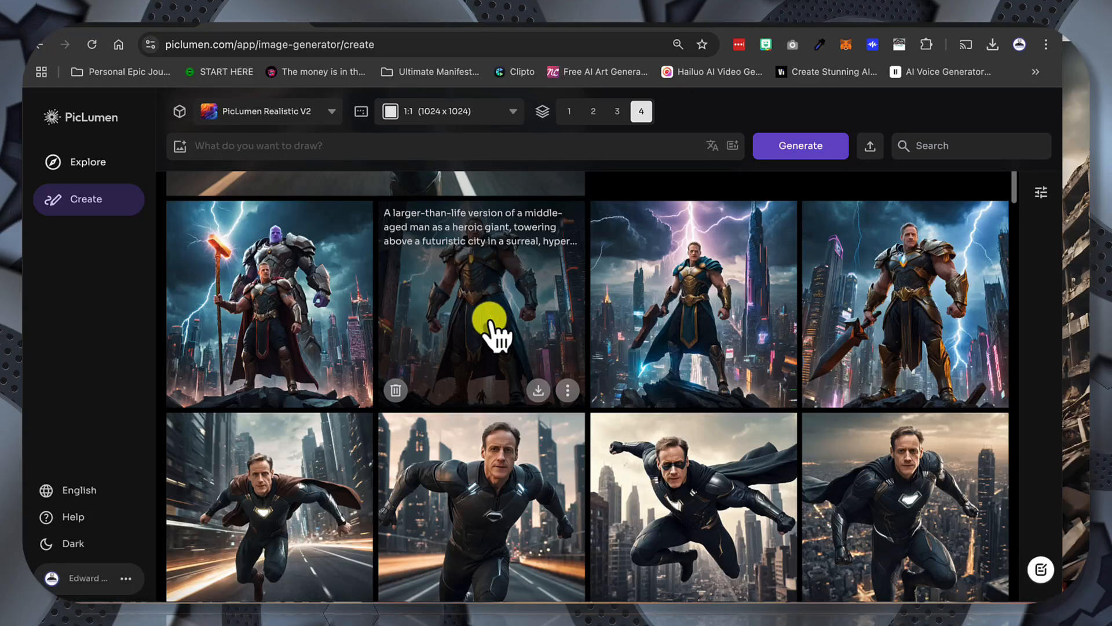
left_click(904, 295)
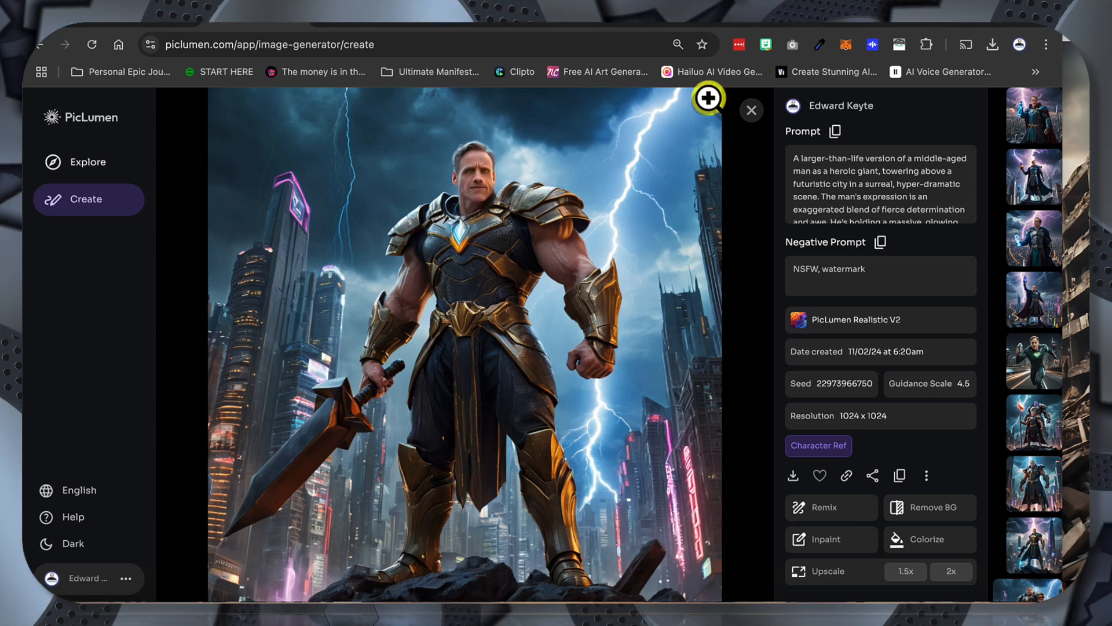
left_click(751, 110)
left_click(667, 281)
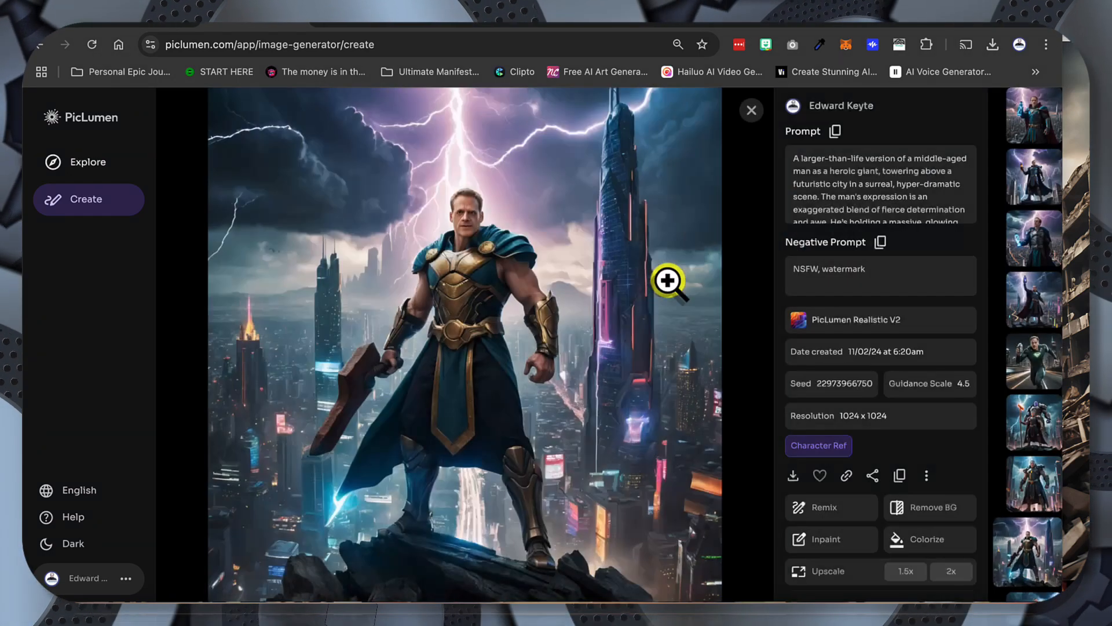
left_click(751, 110)
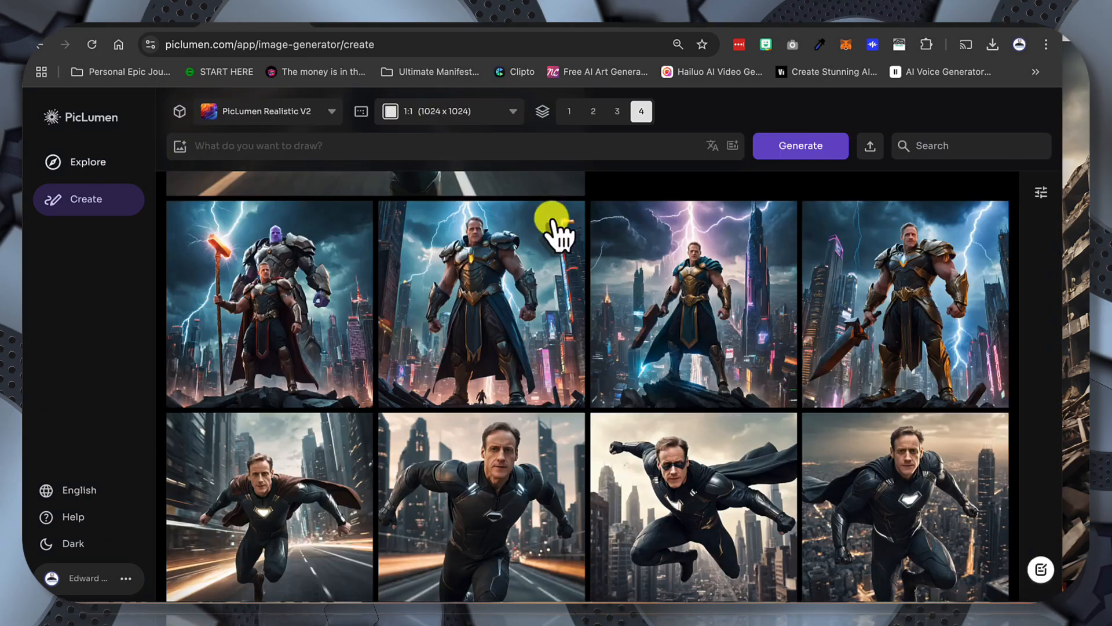
left_click(473, 273)
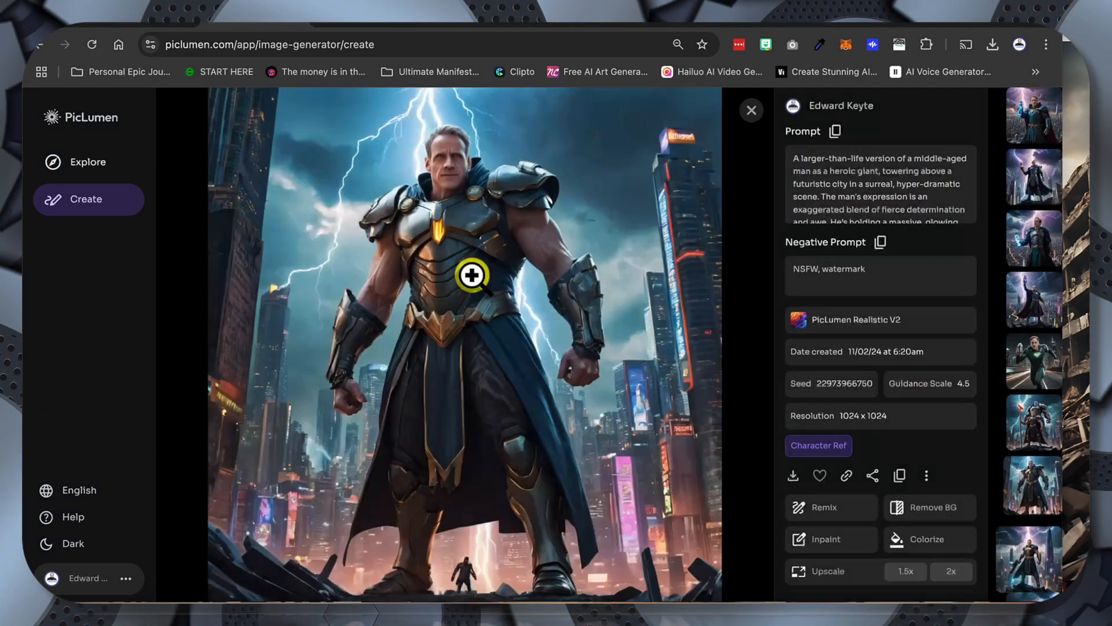
left_click(751, 110)
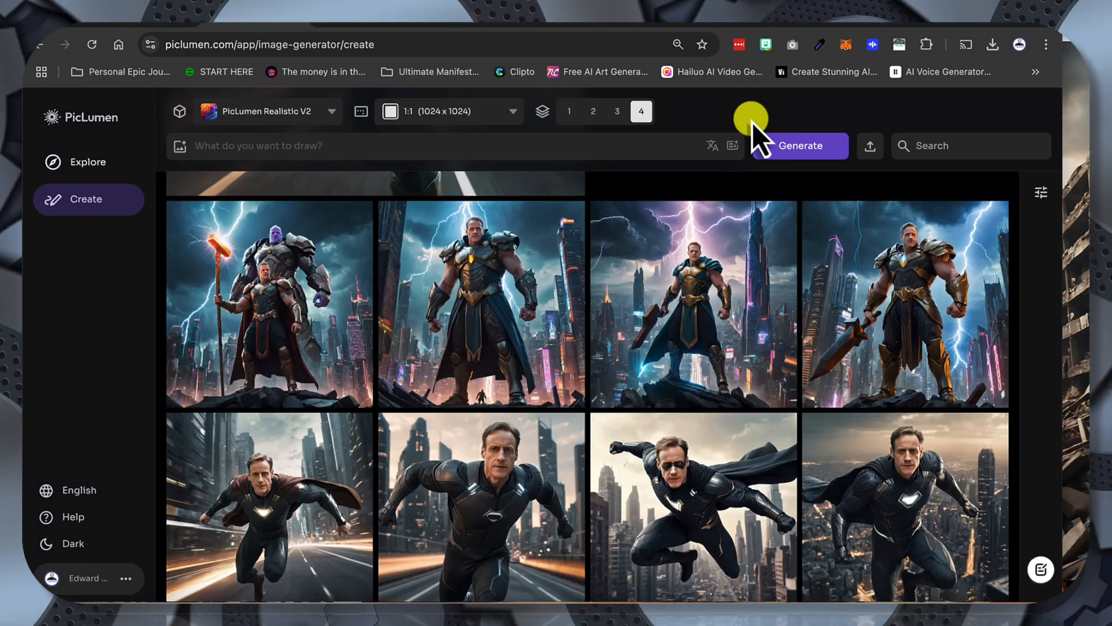
Step: Enlarge the green-suited runner image, compare it with the edited version in Photopea, and return to PicLumen's gallery
scroll(641, 303, "down", 10)
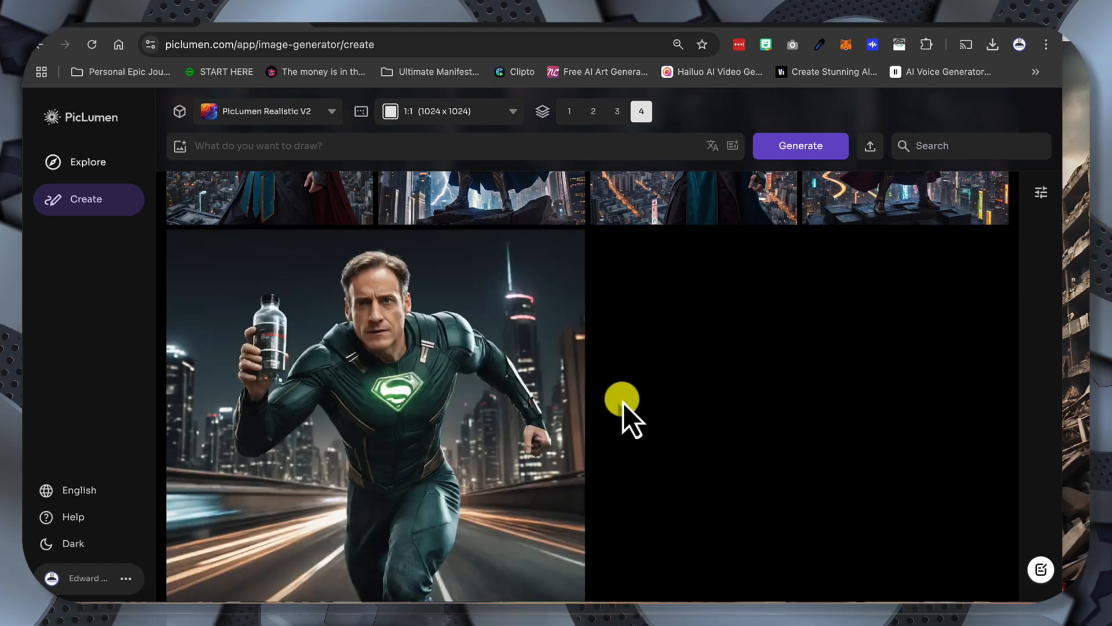
scroll(623, 402, "up", 1)
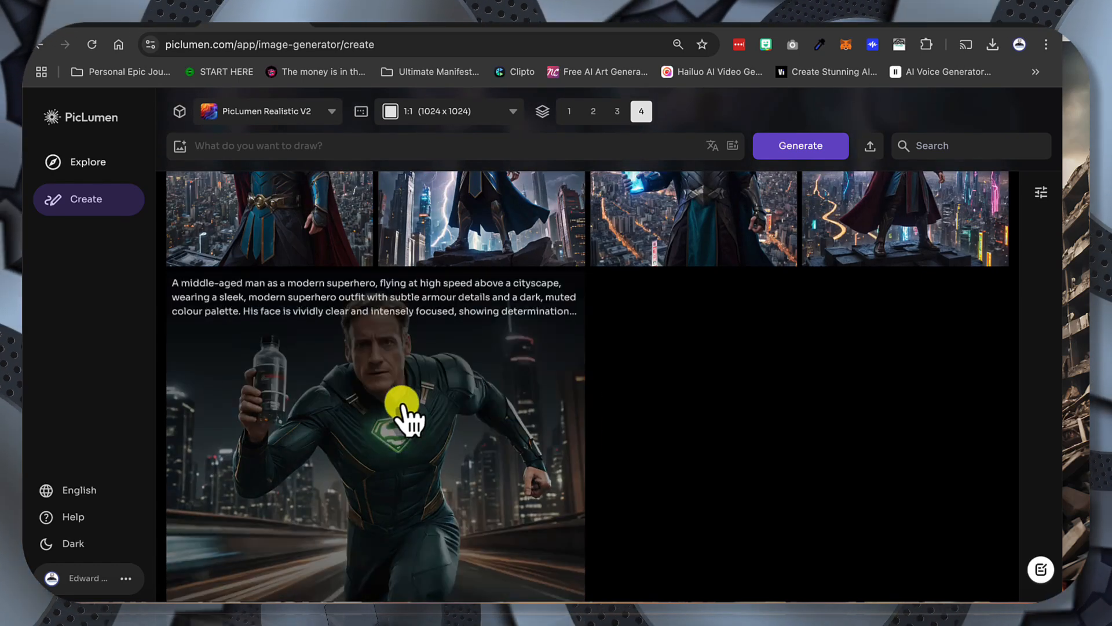
left_click(390, 392)
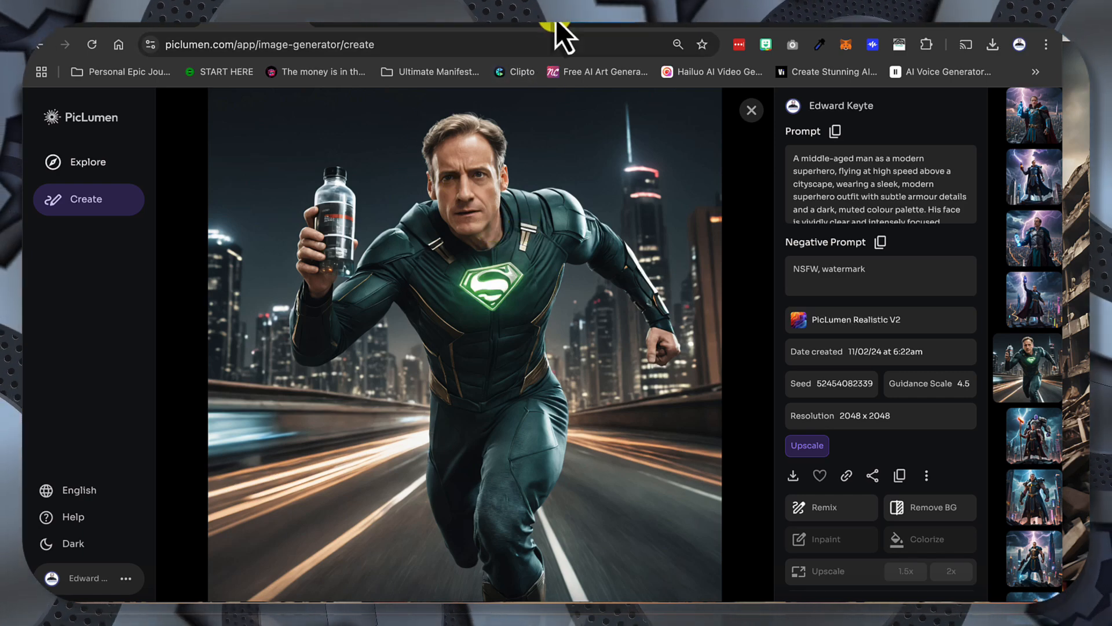
left_click(475, 17)
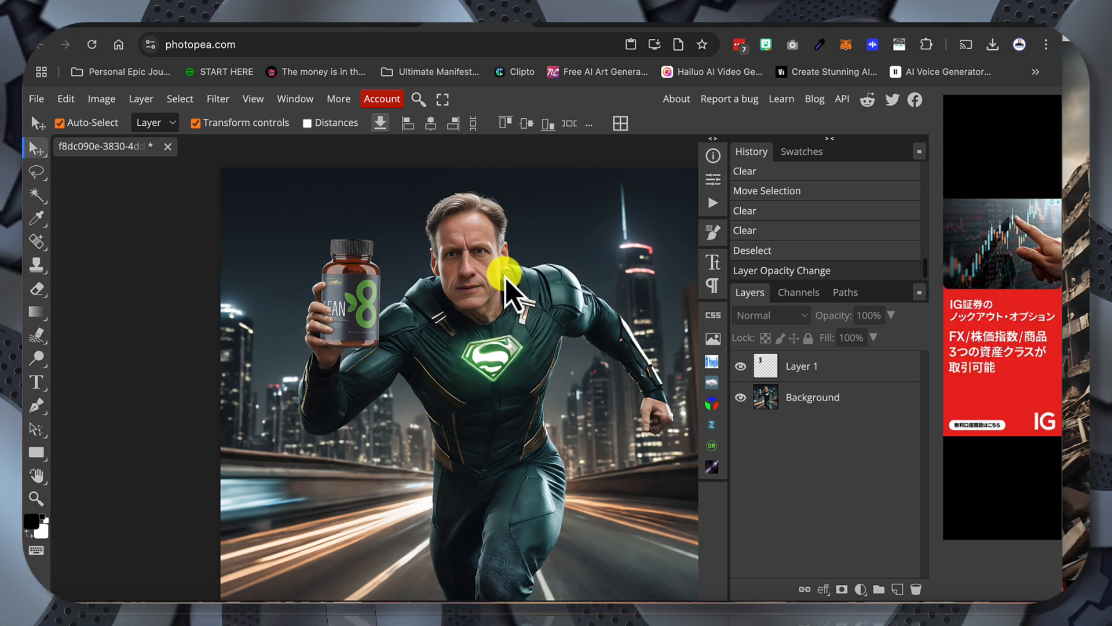
left_click(242, 18)
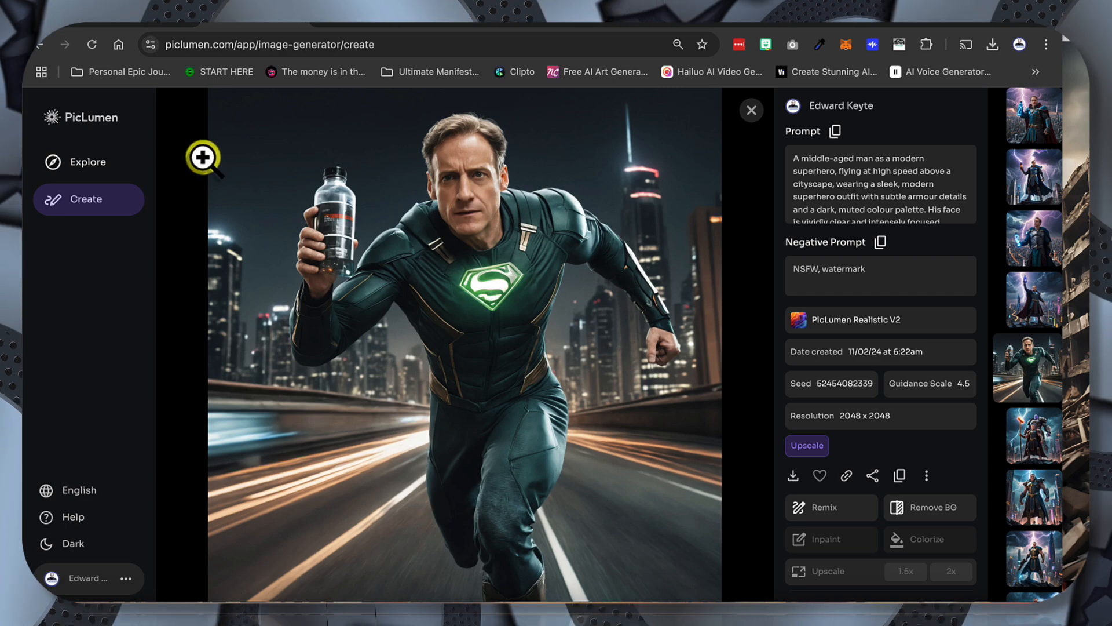
left_click(751, 111)
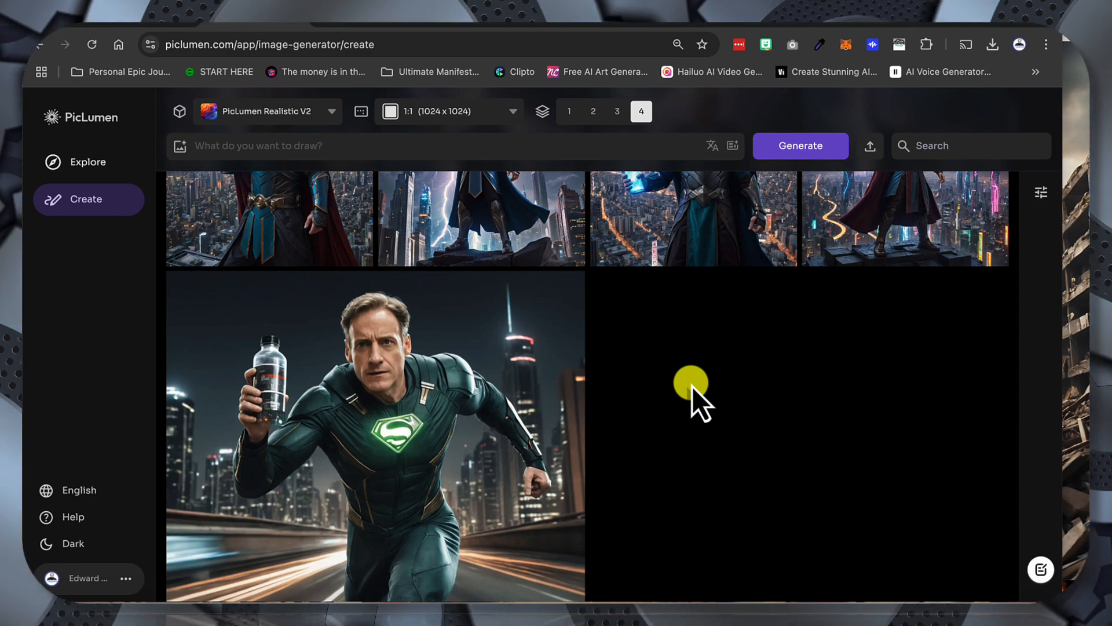
Step: Find the image of the man leaping above Dubai in the creations, view it full size, and close it
scroll(692, 387, "down", 2)
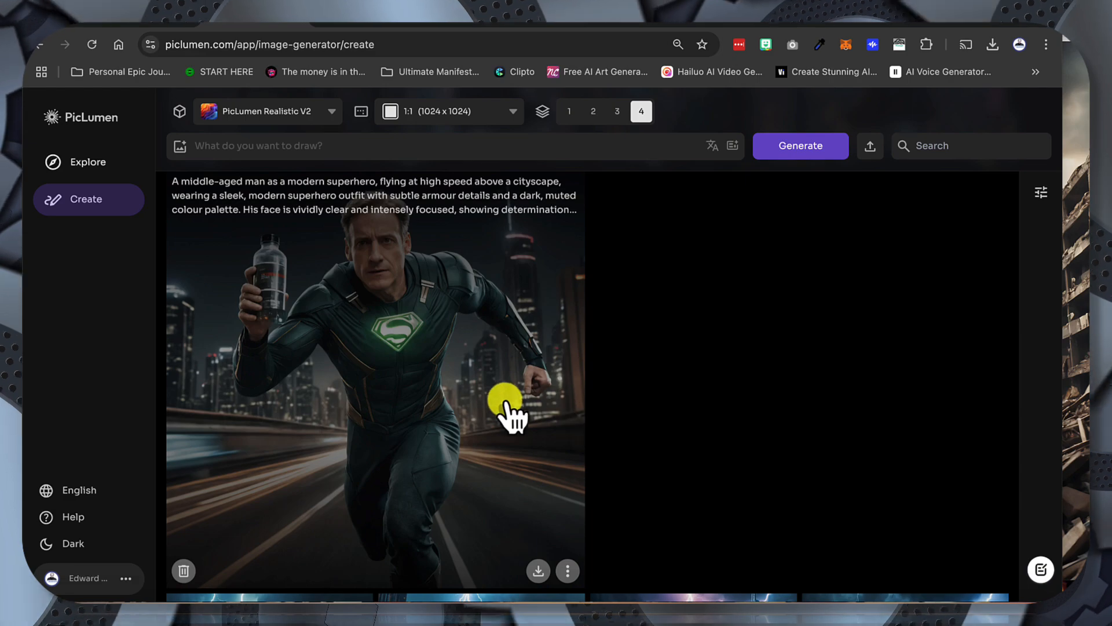
scroll(692, 383, "down", 10)
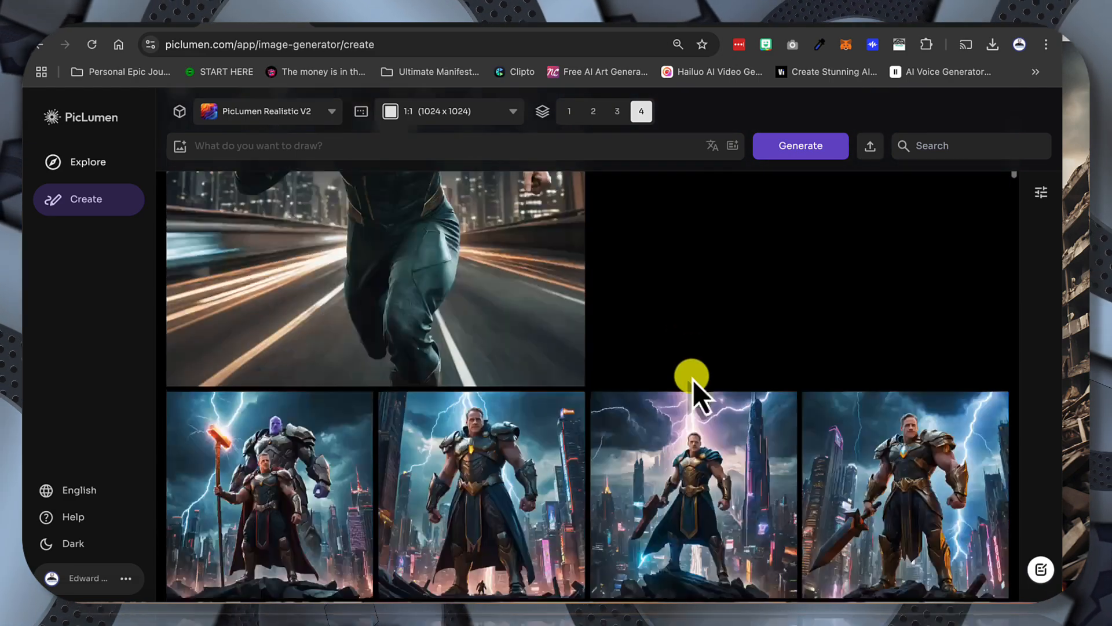
scroll(692, 383, "down", 10)
left_click(236, 294)
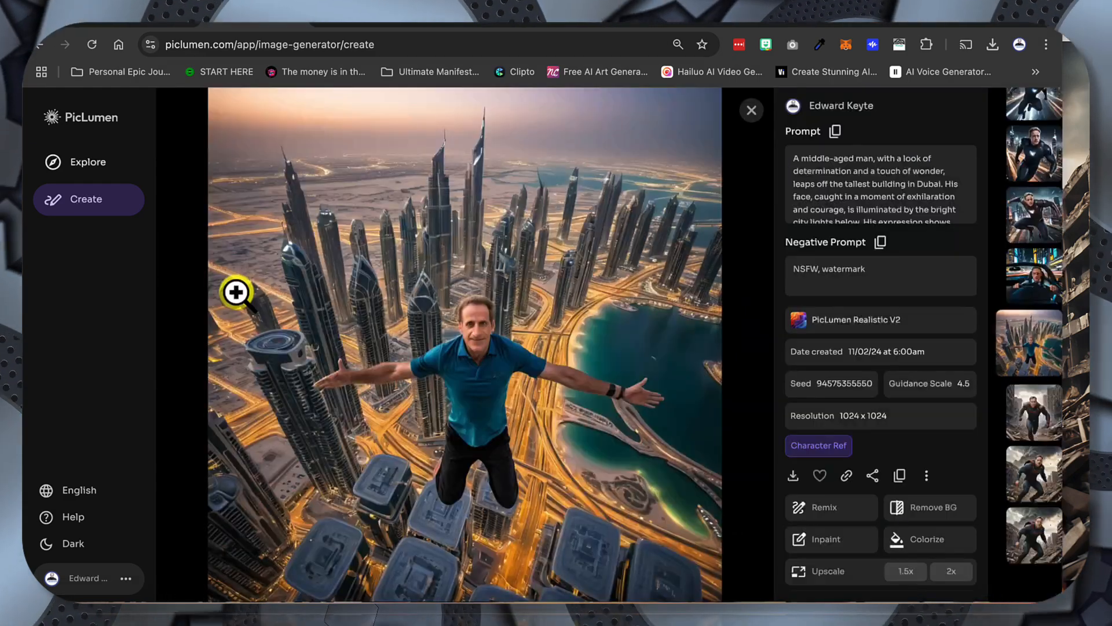
left_click(754, 109)
Step: Look through the older creations as far as the haunted mansion portraits, and return to the newest images
scroll(572, 363, "down", 6)
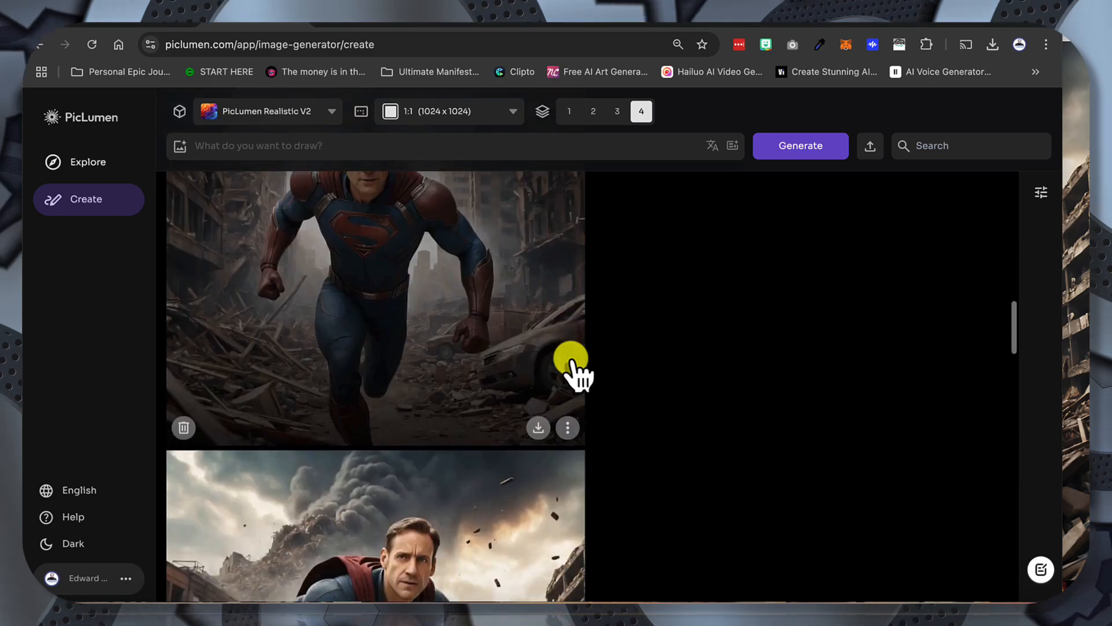
scroll(572, 365, "down", 4)
scroll(803, 378, "down", 7)
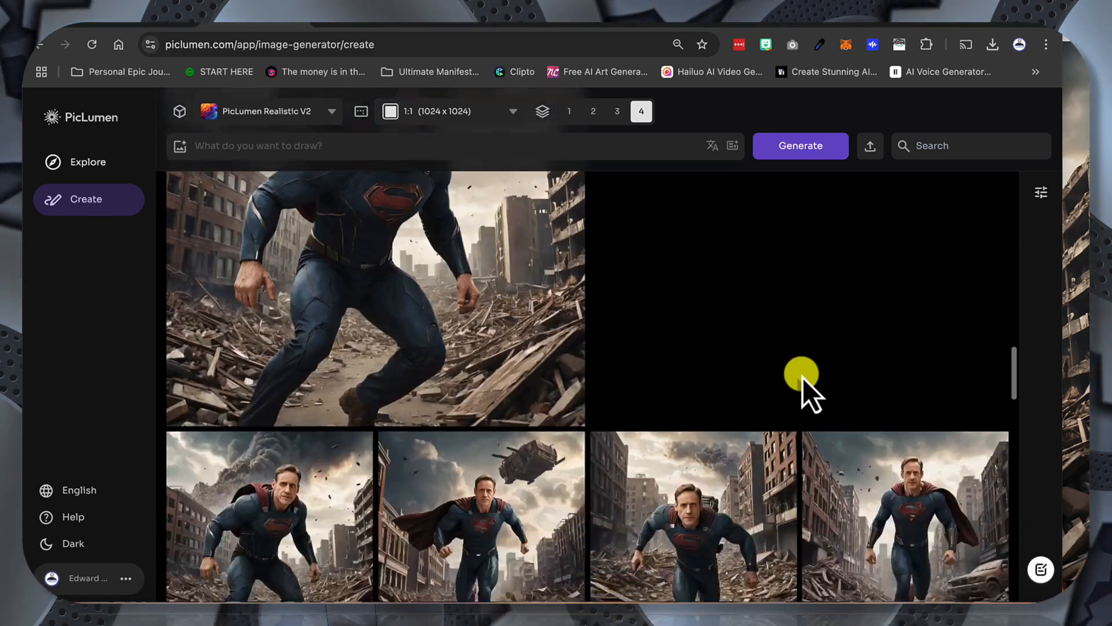
scroll(803, 378, "down", 2)
scroll(803, 378, "down", 10)
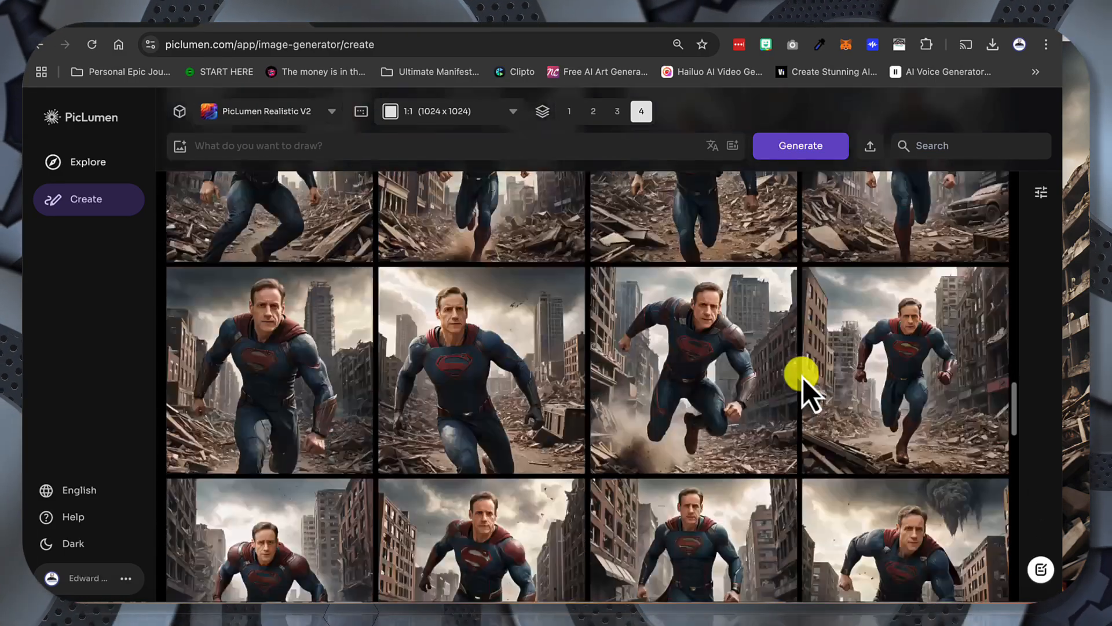
scroll(803, 377, "down", 12)
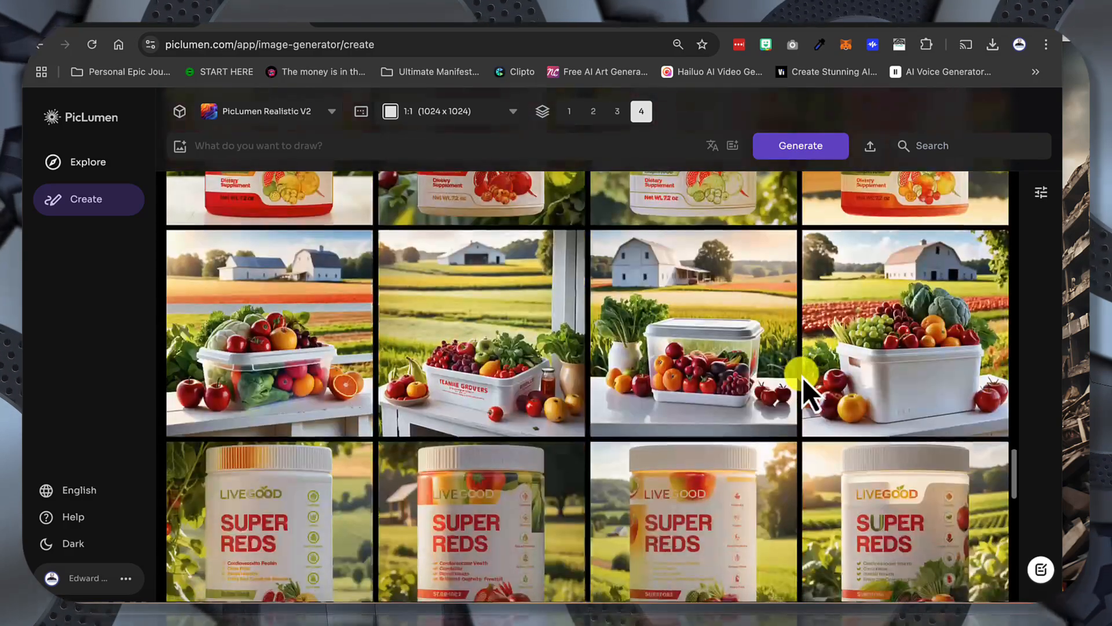
scroll(803, 377, "down", 10)
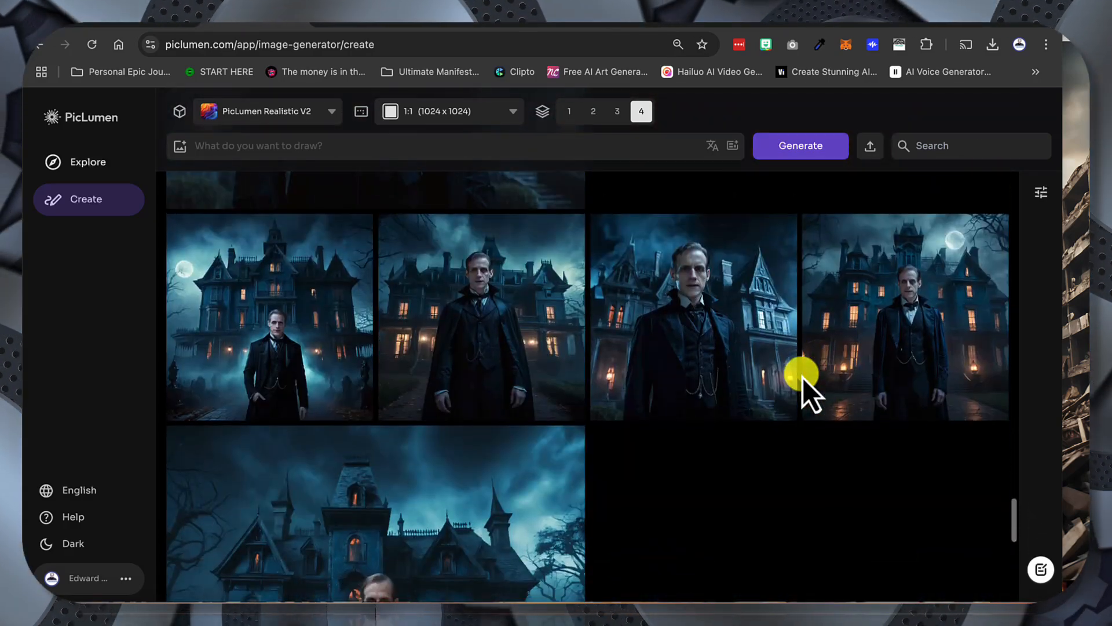
scroll(803, 378, "up", 20)
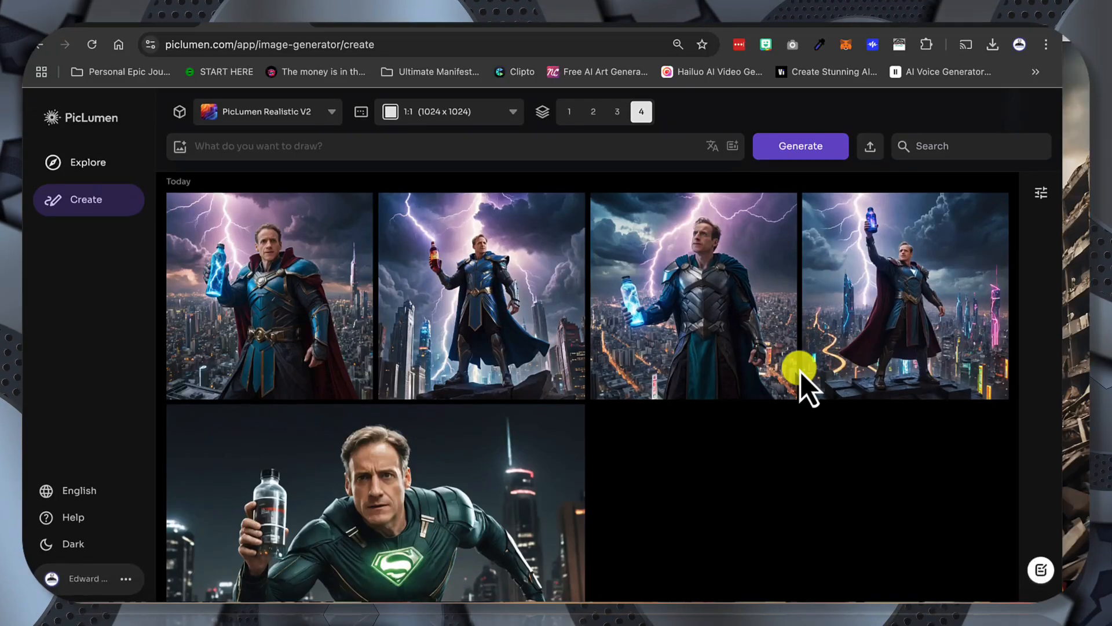
Step: Review the available image generation models, leaving PicLumen Realistic V2 selected
mouse_move(541, 247)
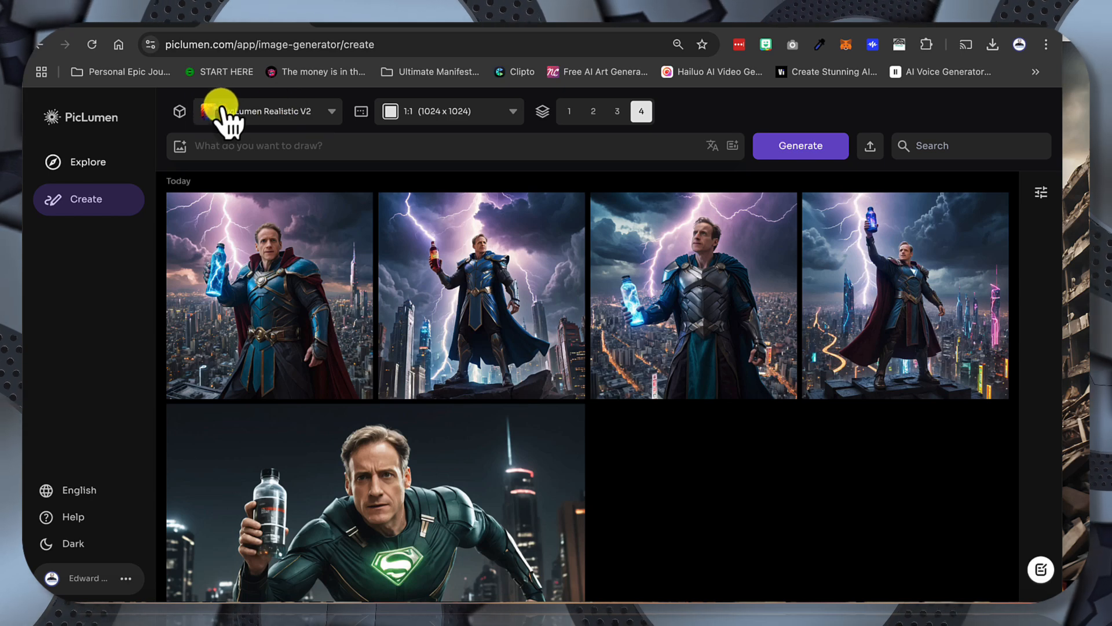
left_click(246, 116)
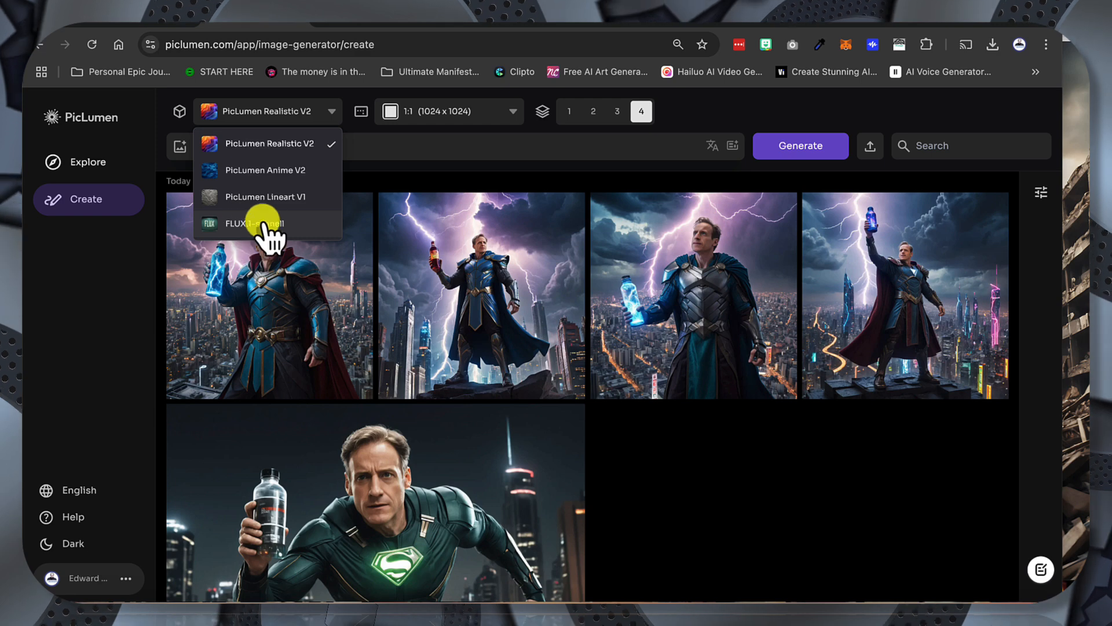
mouse_move(179, 115)
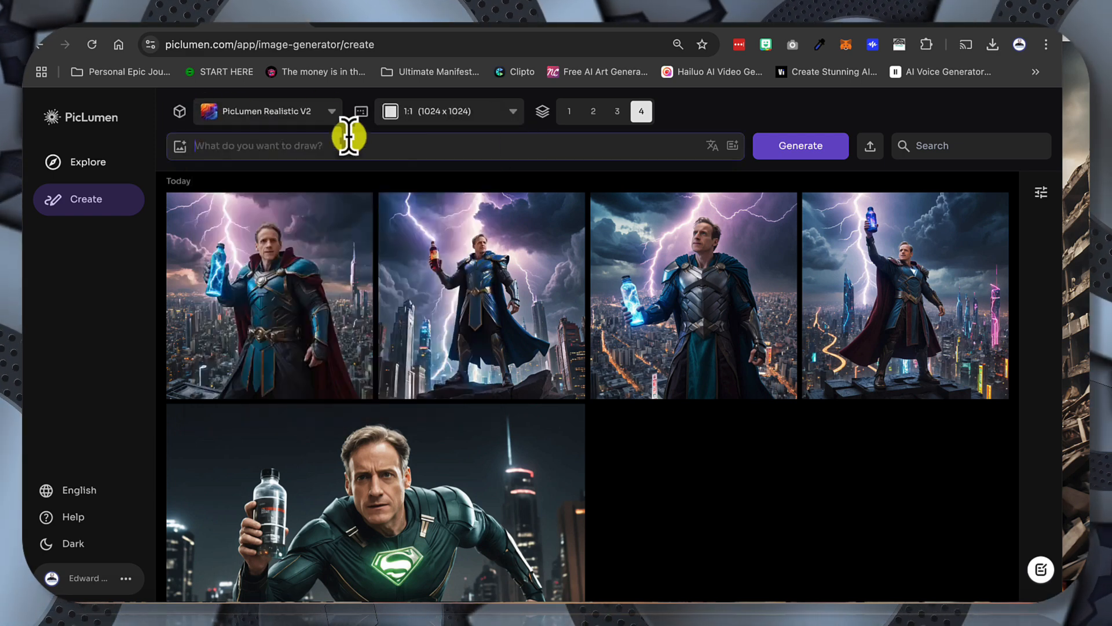
left_click(258, 111)
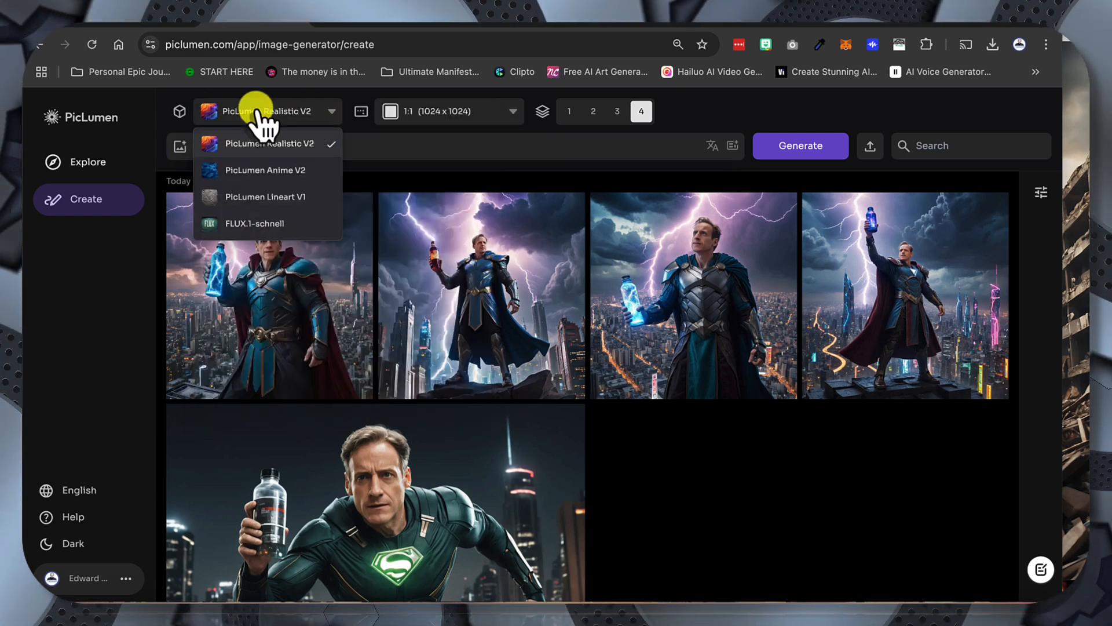
left_click(390, 143)
Step: Review the aspect ratio choices and the negative prompt, guidance scale, steps and seed settings without changing them
left_click(443, 119)
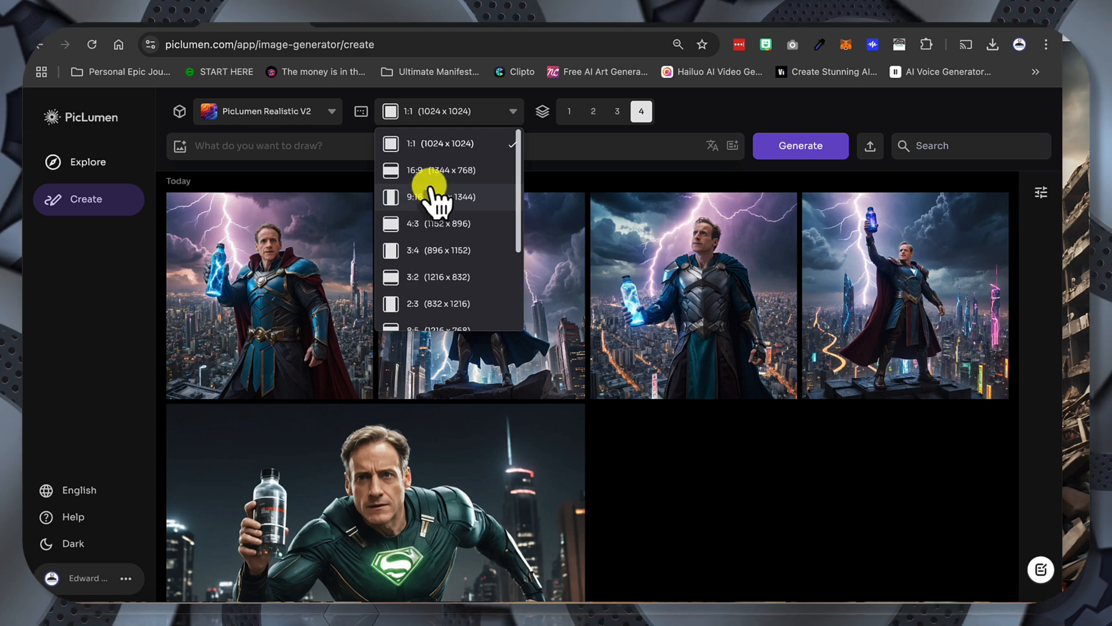
left_click(435, 111)
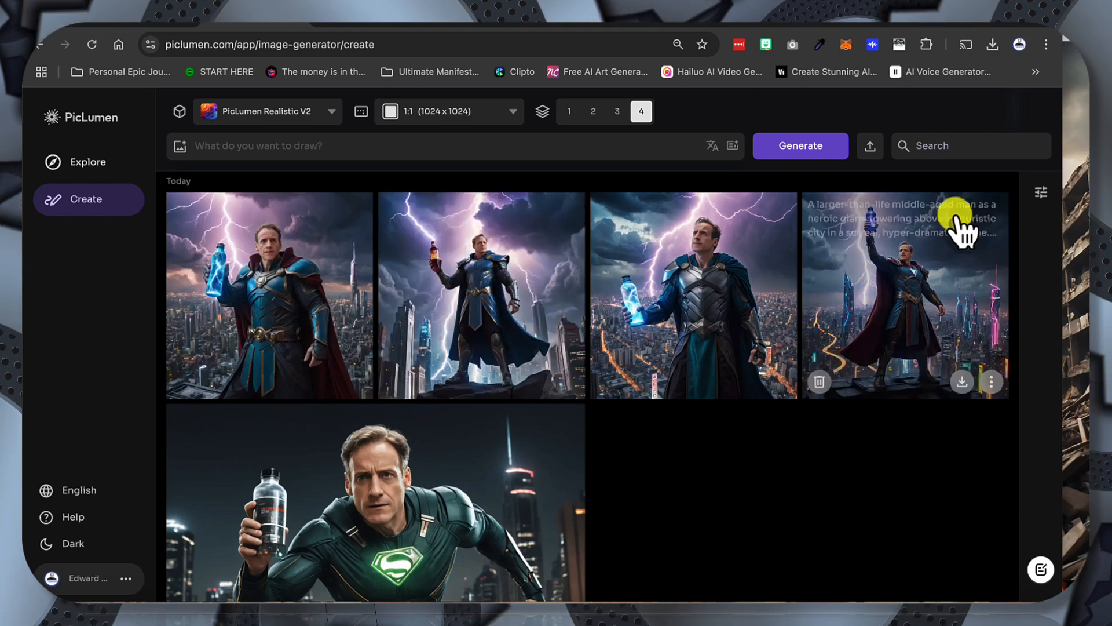
left_click(1041, 193)
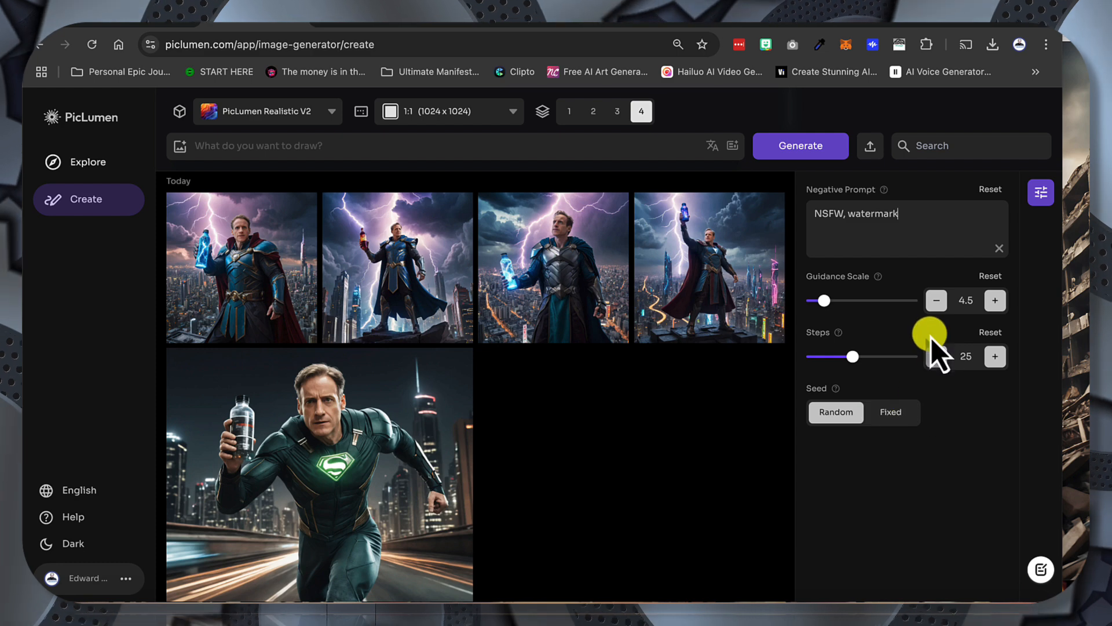
left_click(1055, 189)
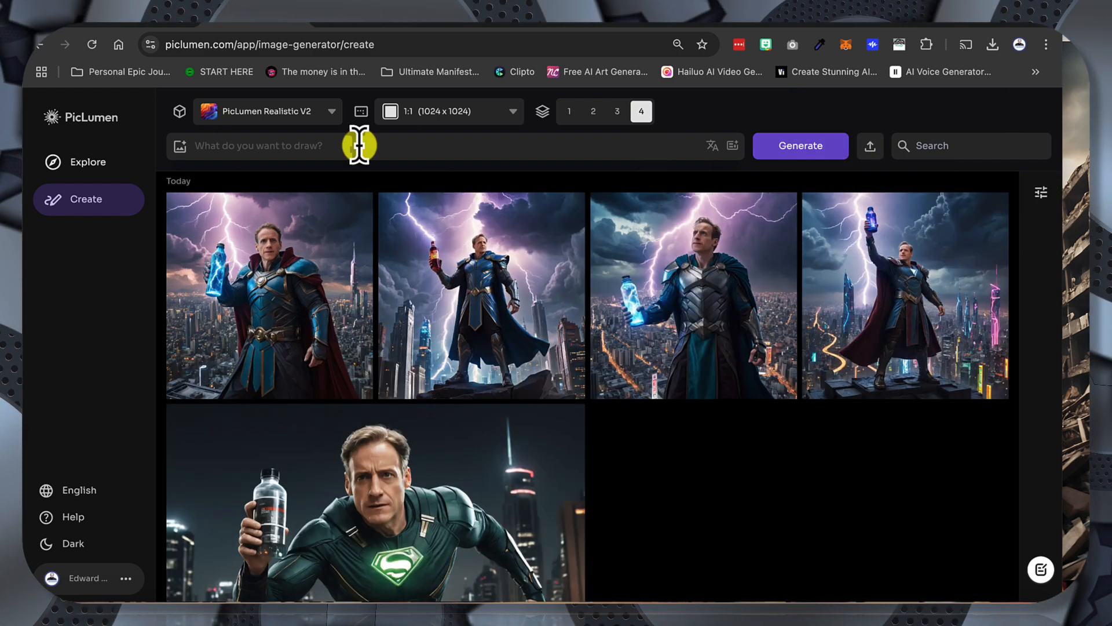
Step: Add the uploaded portrait photo as a reference image and set its reference type to Character Ref
left_click(179, 146)
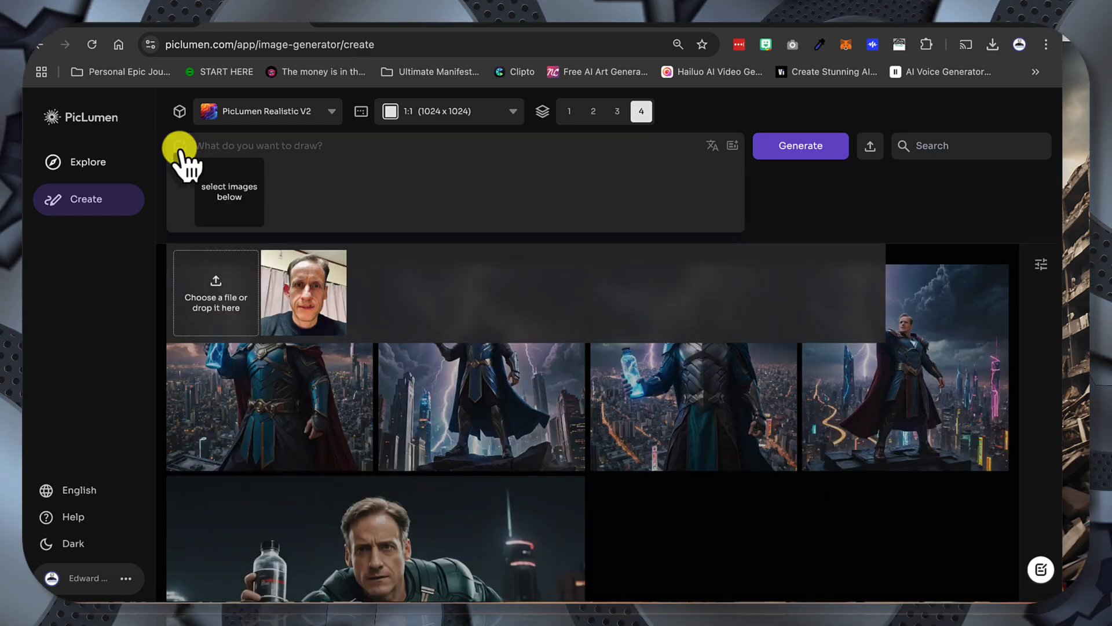
left_click(304, 279)
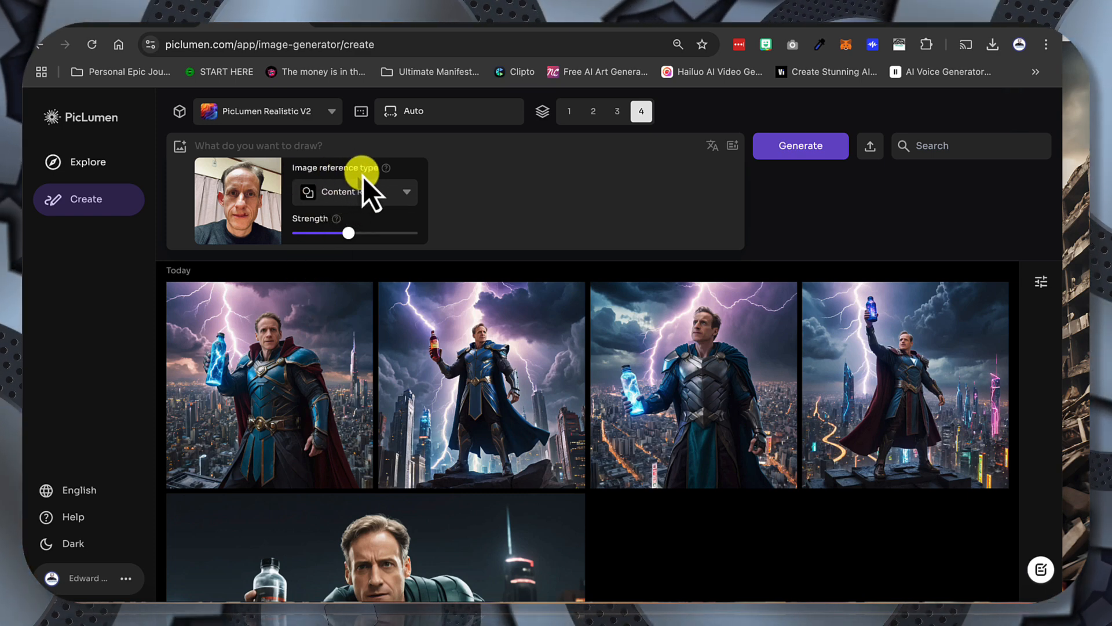
left_click(341, 194)
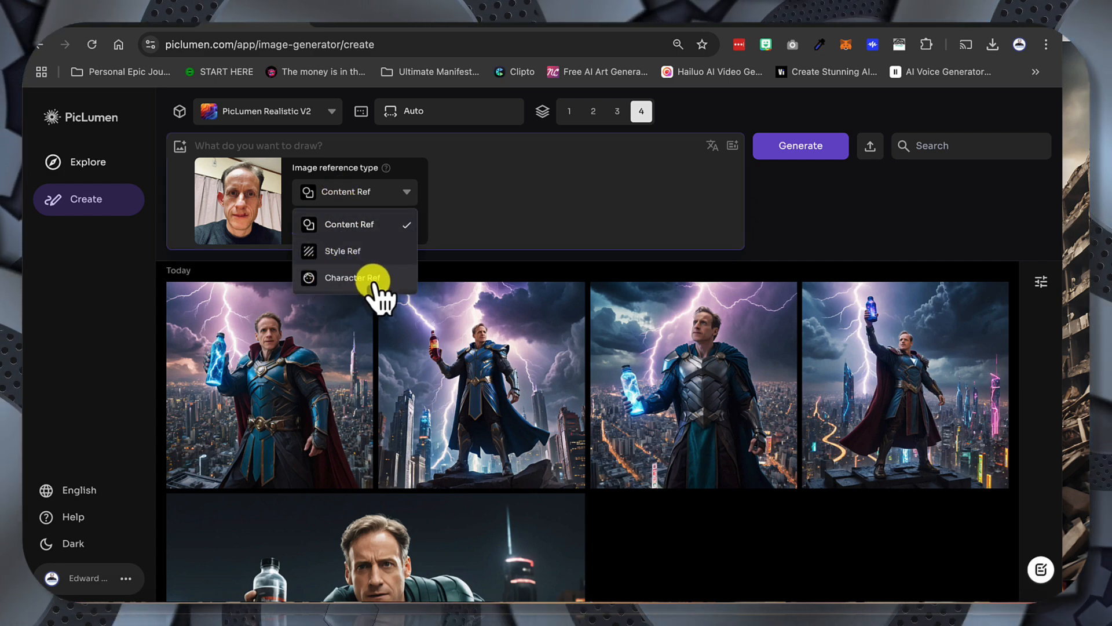
left_click(342, 277)
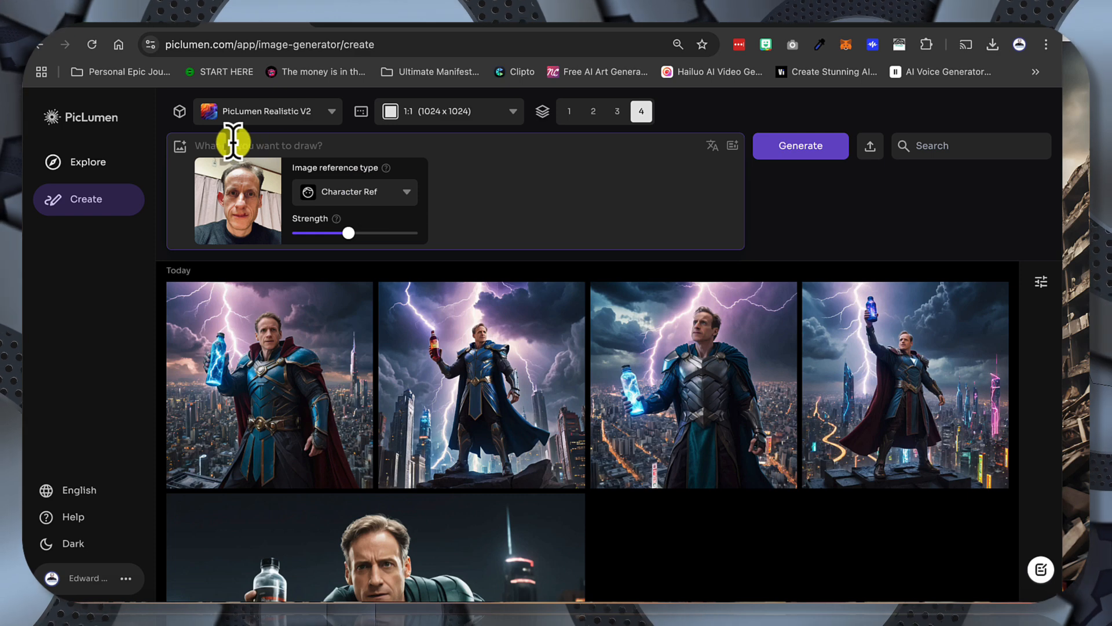
Step: Switch to the ChatGPT conversation and copy the text of the James Bond poker table prompt
left_click(143, 36)
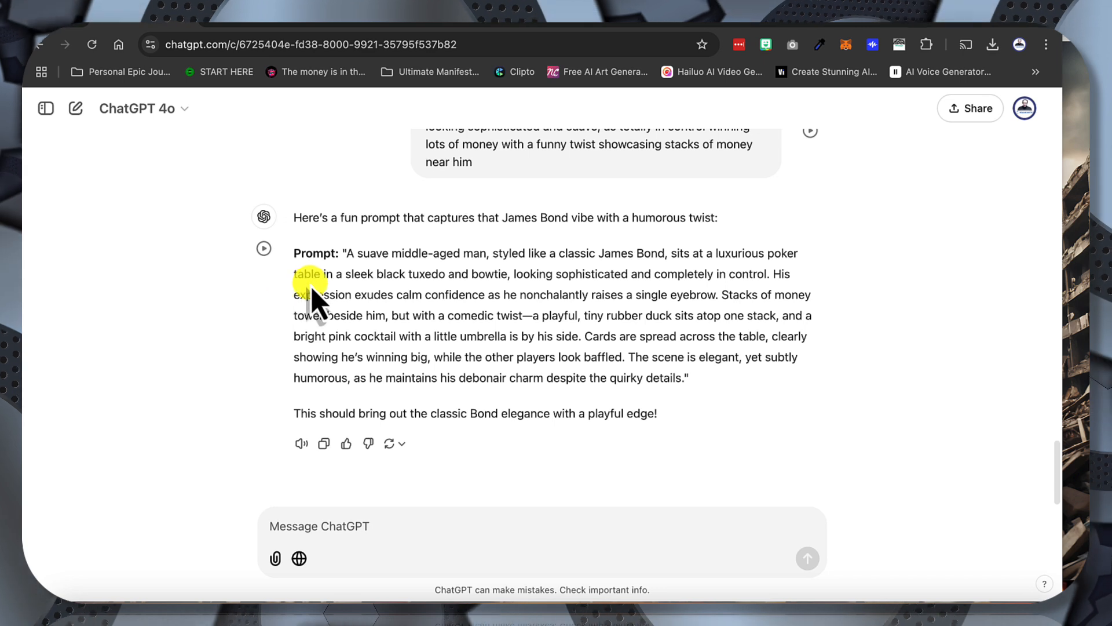
left_click_drag(347, 258, 680, 380)
right_click(634, 352)
left_click(665, 389)
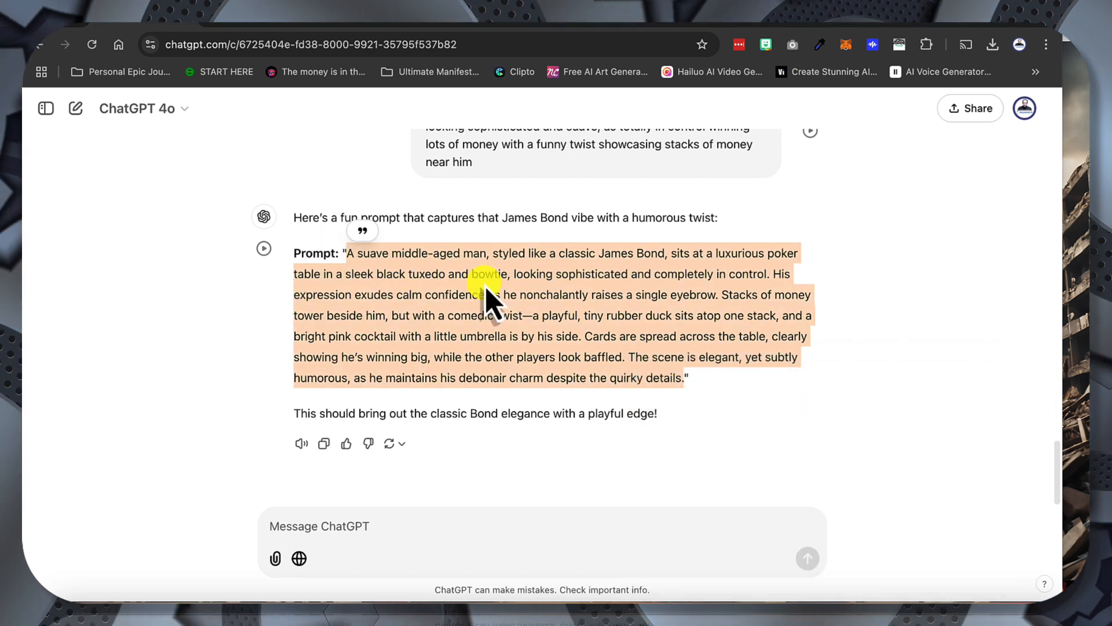
left_click(489, 293)
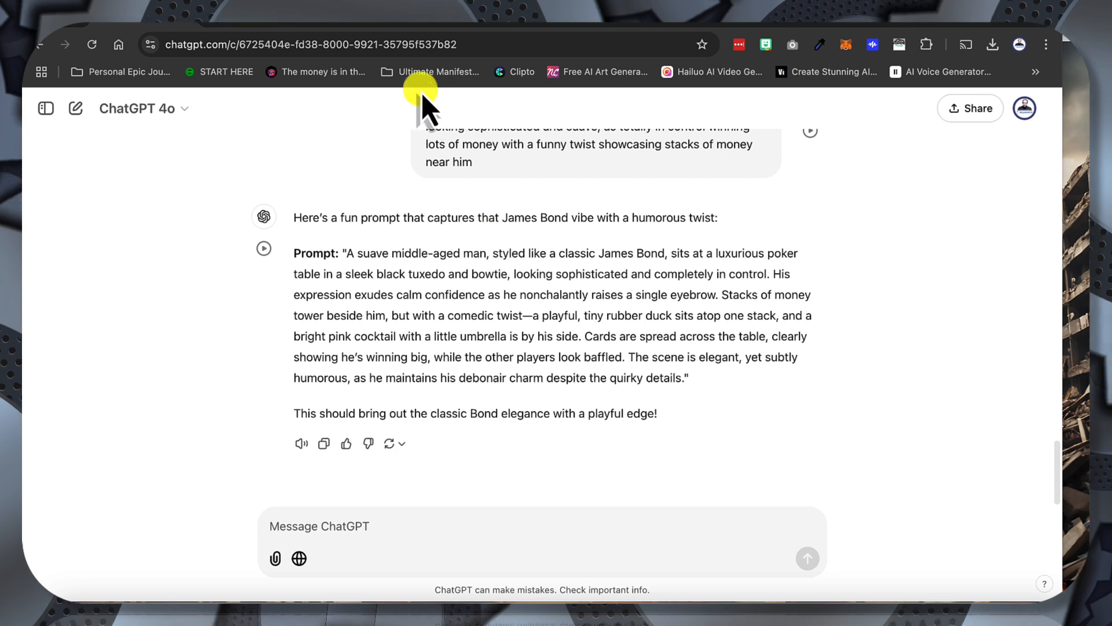
Step: Return to PicLumen, paste the copied poker table prompt as the image description, and generate four images with the portrait as reference
left_click(270, 26)
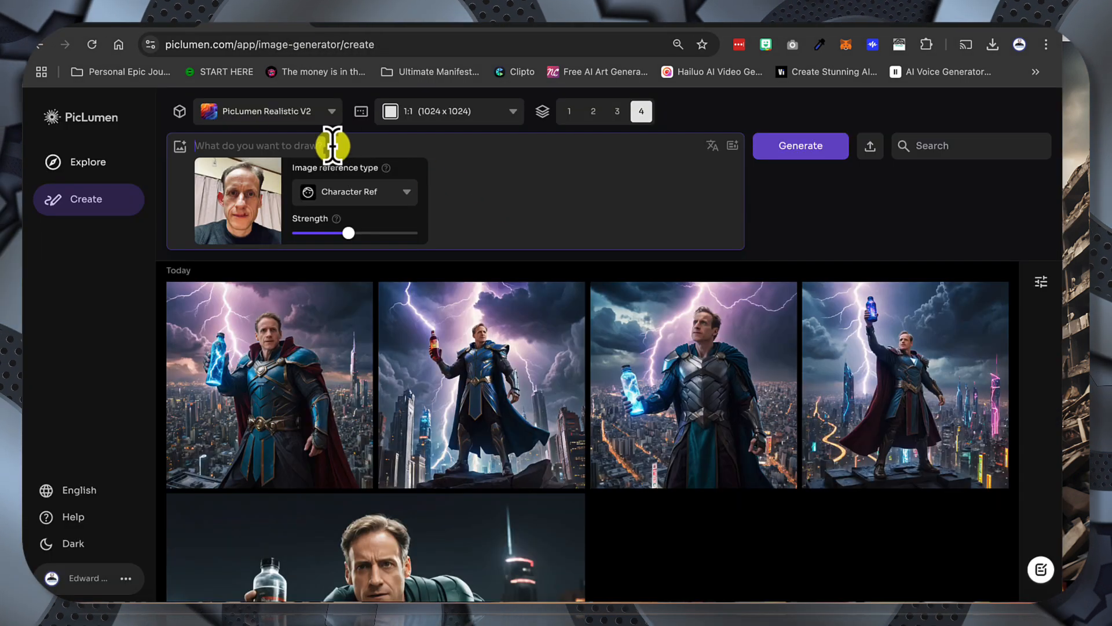
key("ctrl+v")
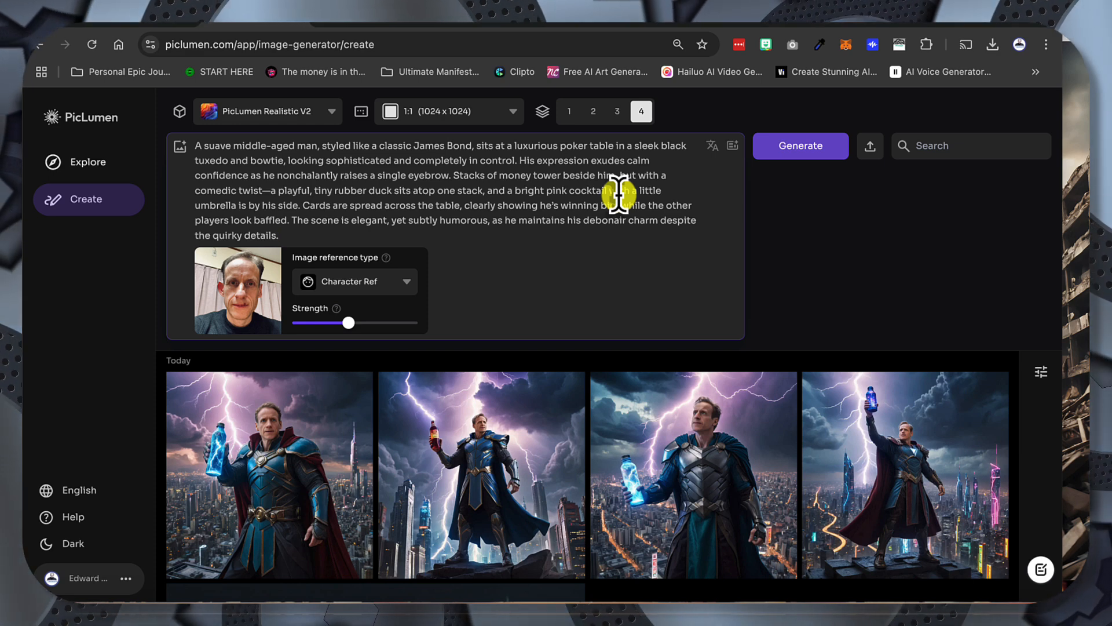
left_click(799, 152)
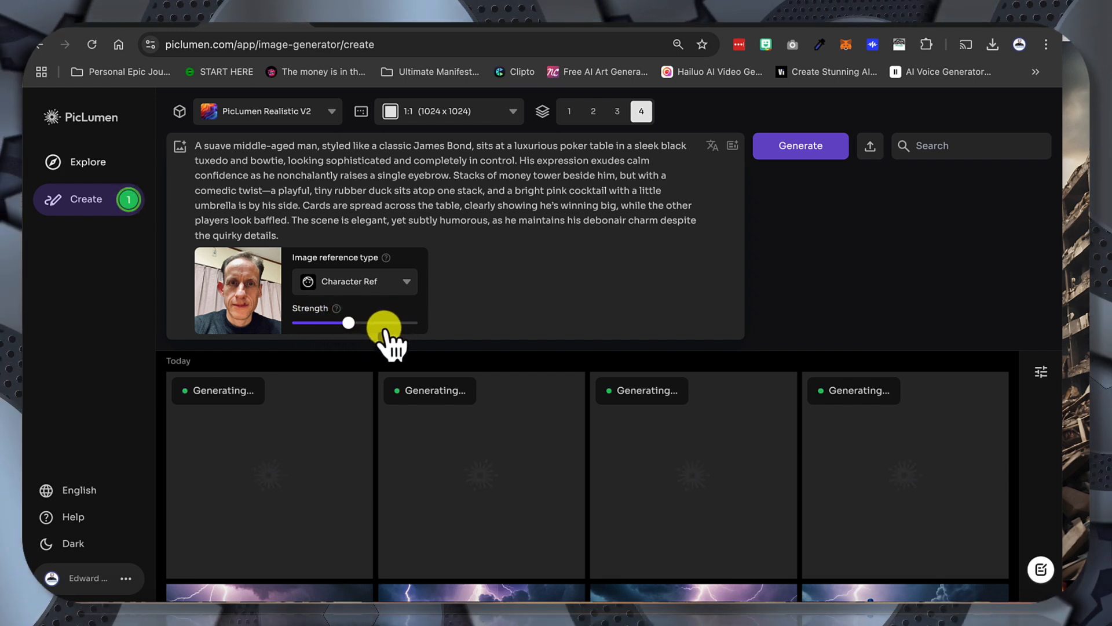
mouse_move(350, 325)
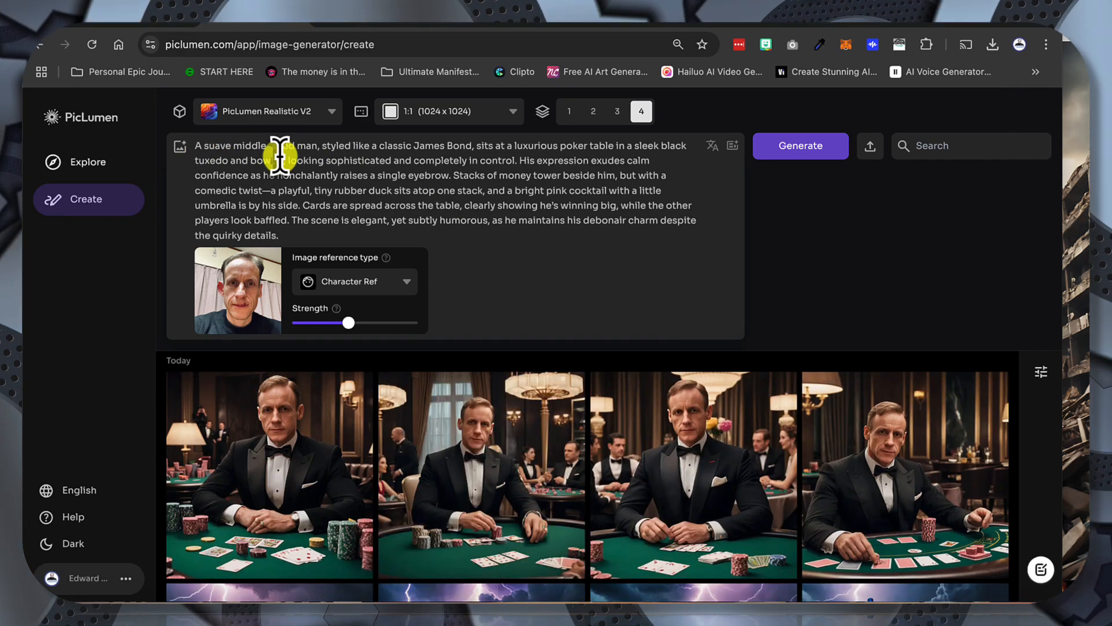
left_click_drag(373, 148, 458, 147)
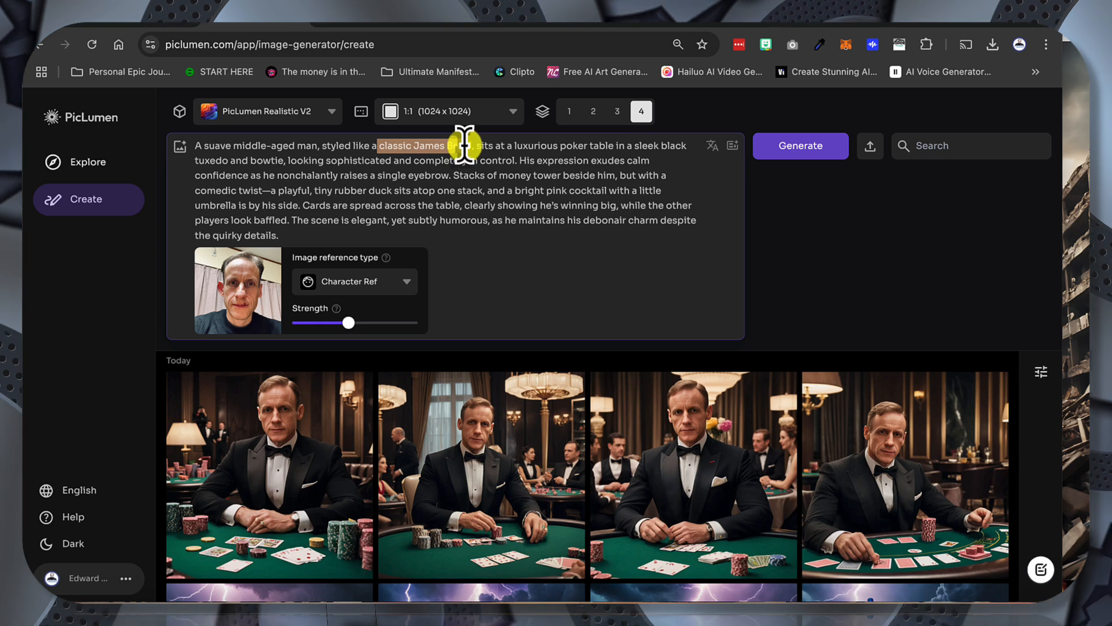
left_click(471, 151)
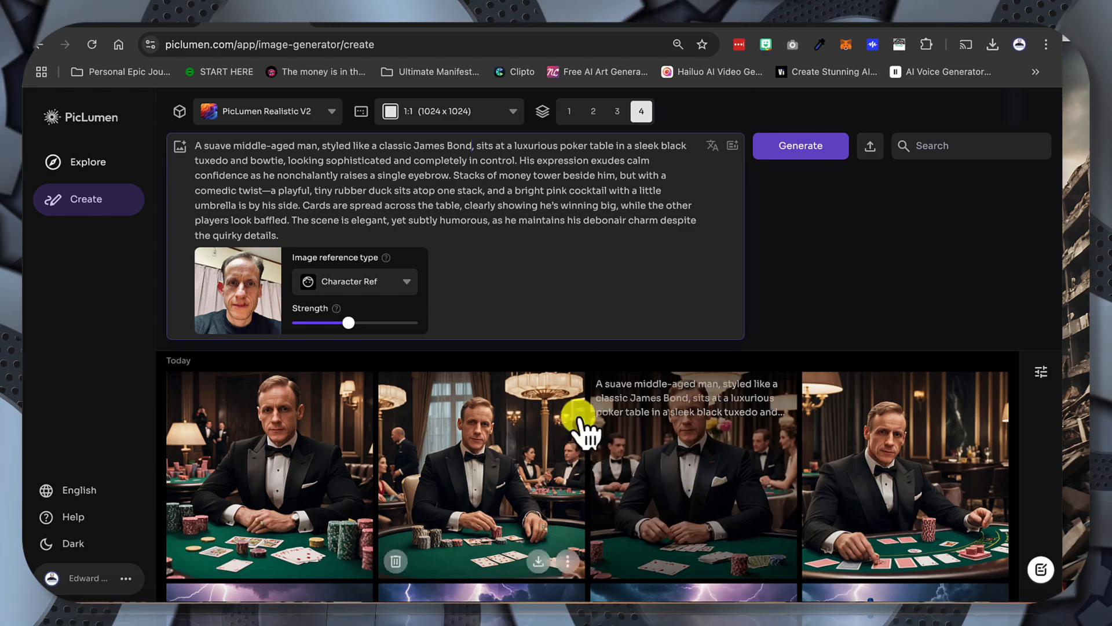
Step: Upscale the third poker image with enlargement factor 2.0x and redraw strength 0.3, and download the upscaled version
scroll(925, 352, "down", 1)
scroll(918, 417, "down", 2)
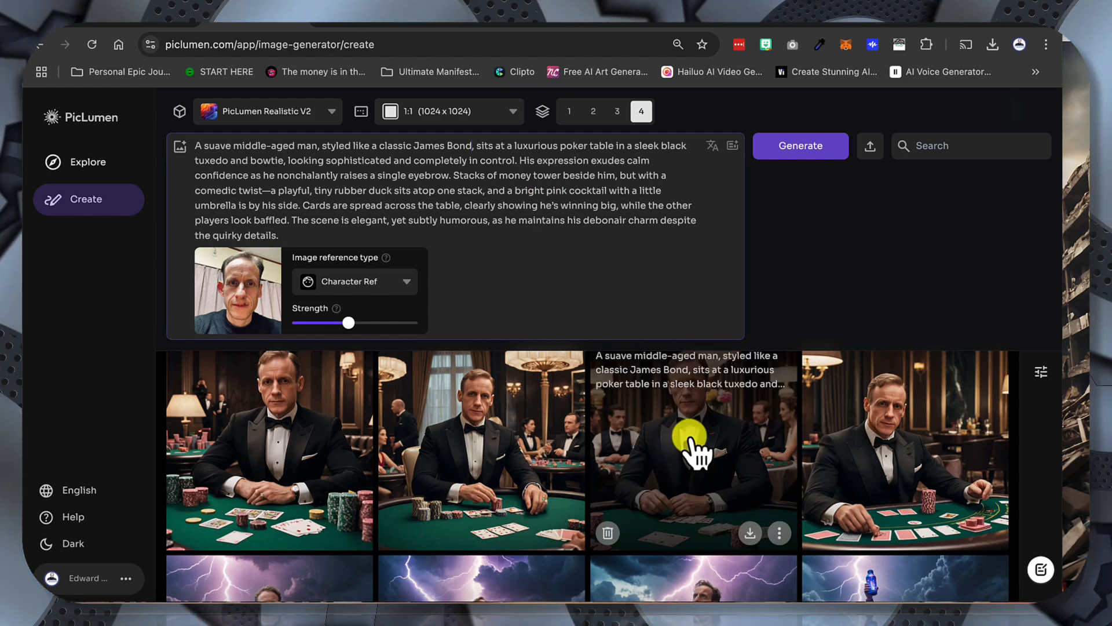
left_click(690, 441)
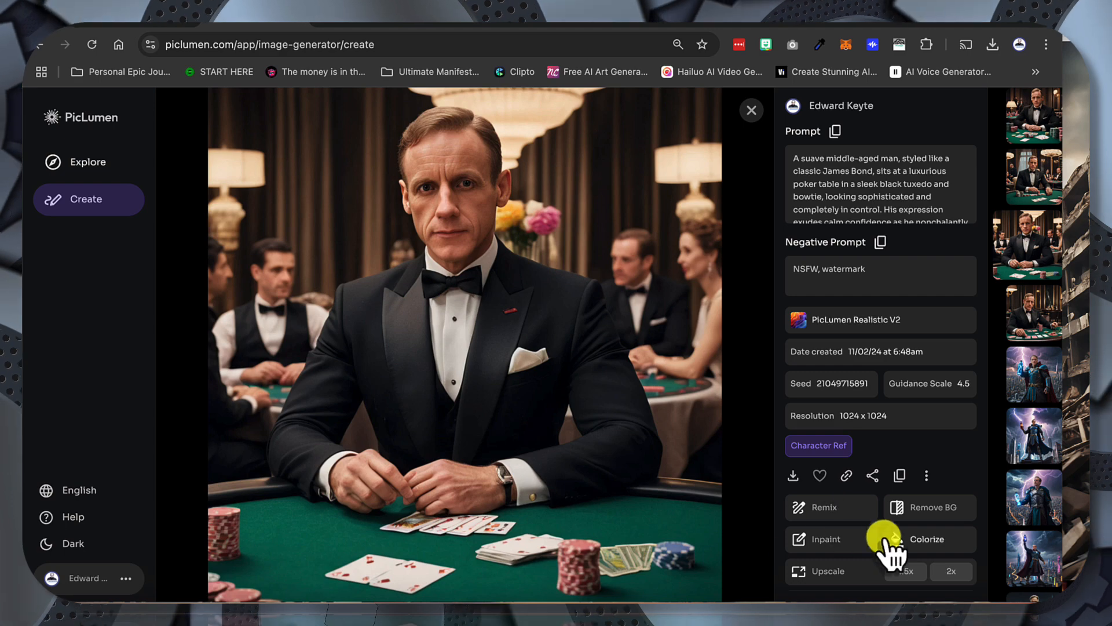
left_click(828, 571)
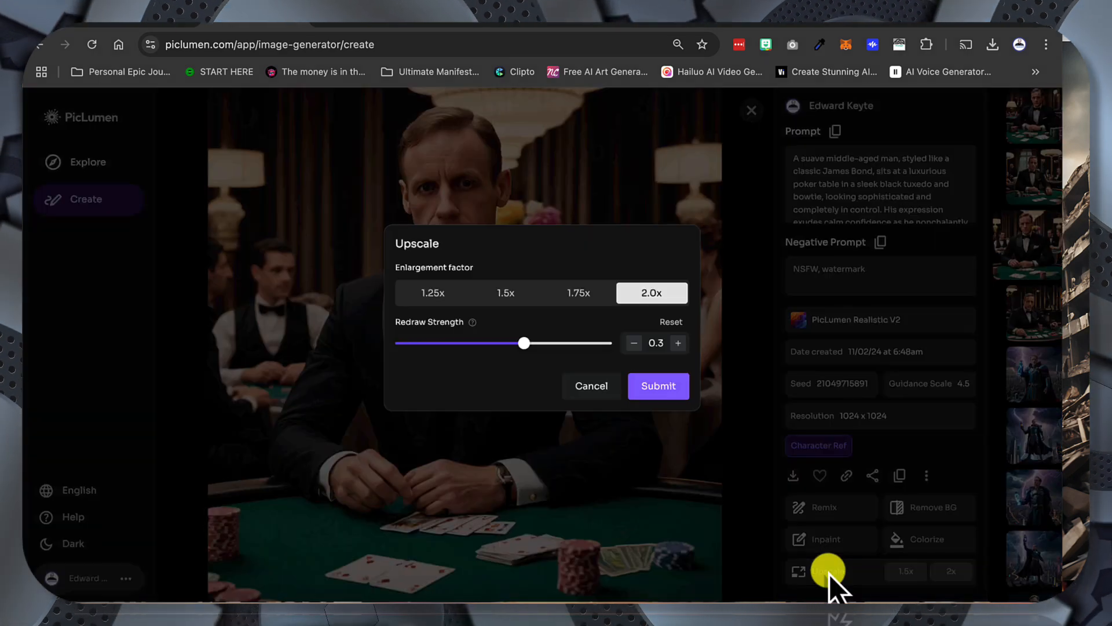
left_click(655, 389)
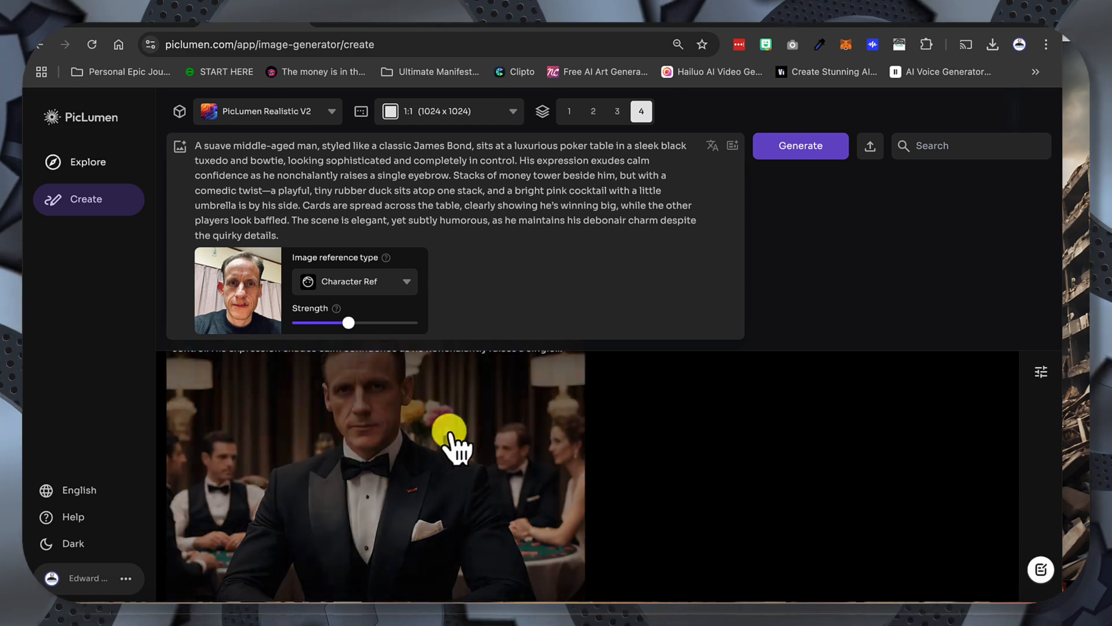
left_click(442, 464)
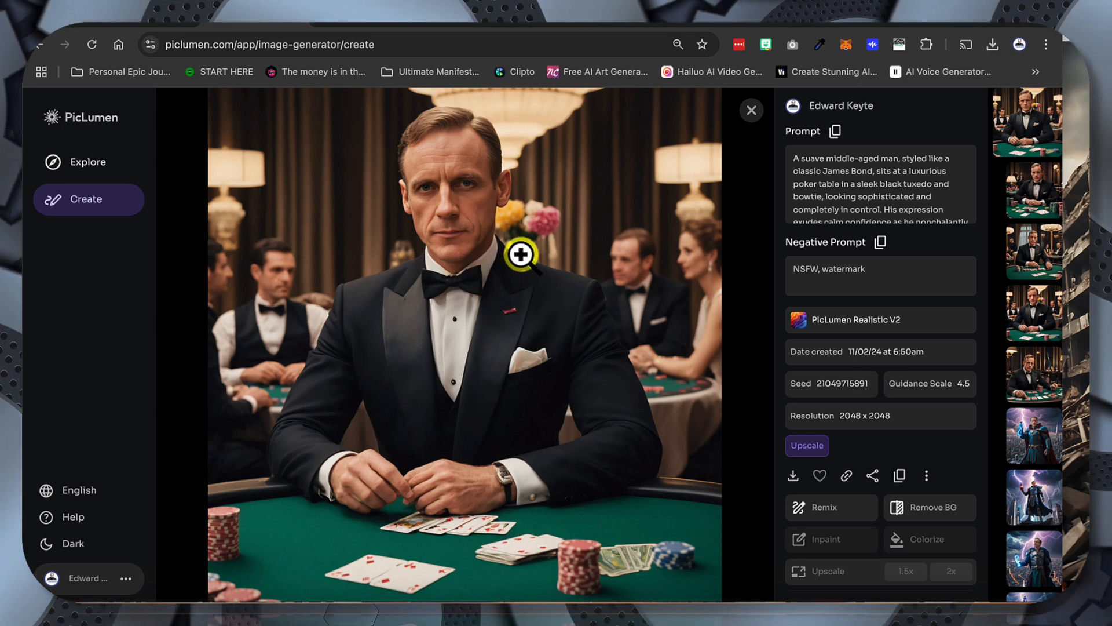
left_click(793, 475)
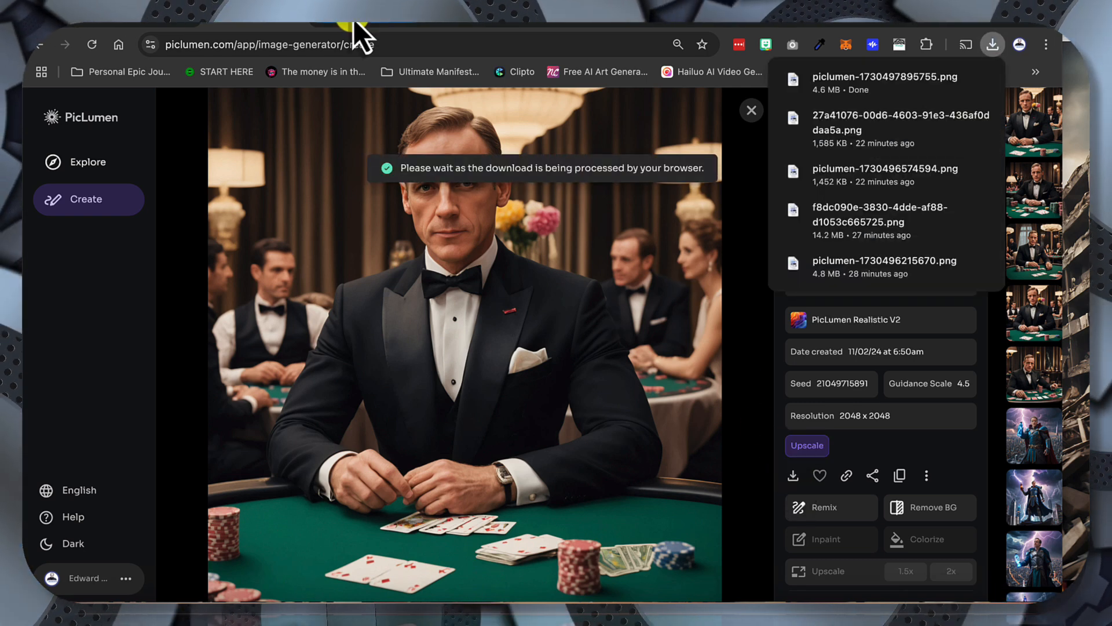
Step: Switch to Remaker, use the downloaded poker image as the original, swap in the portrait's face, and view the result enlarged
left_click(355, 23)
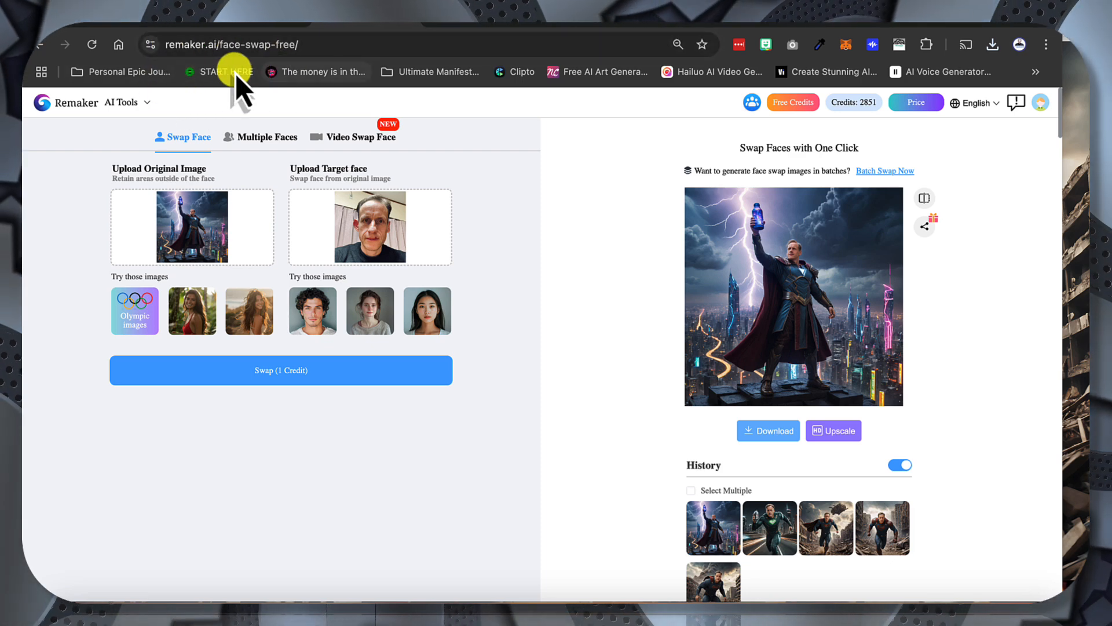
left_click_drag(230, 44, 345, 46)
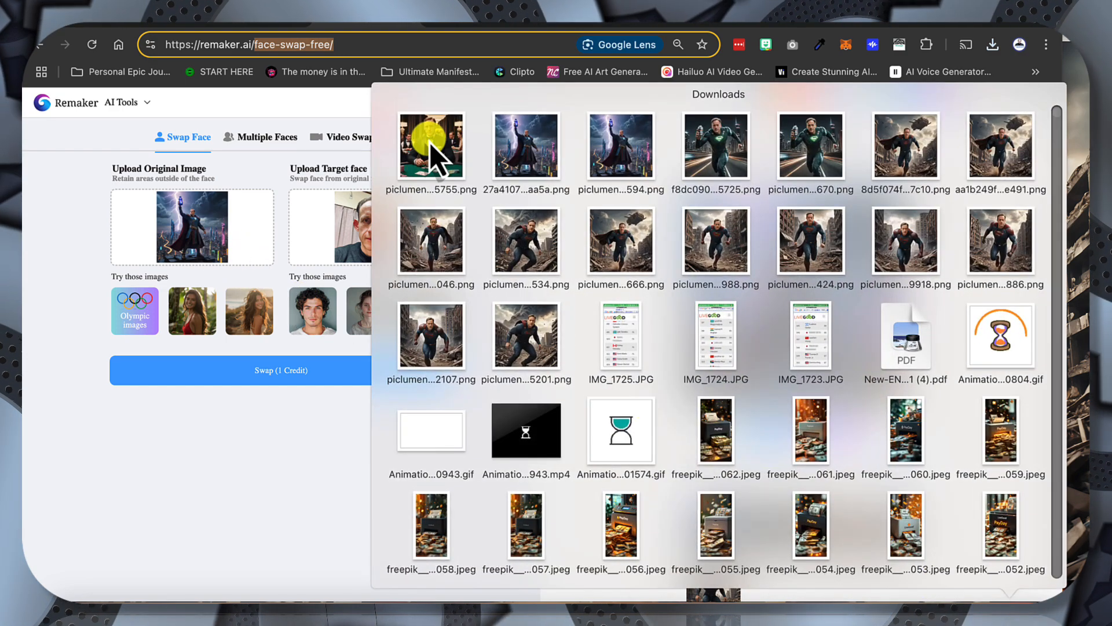
left_click_drag(427, 137, 229, 237)
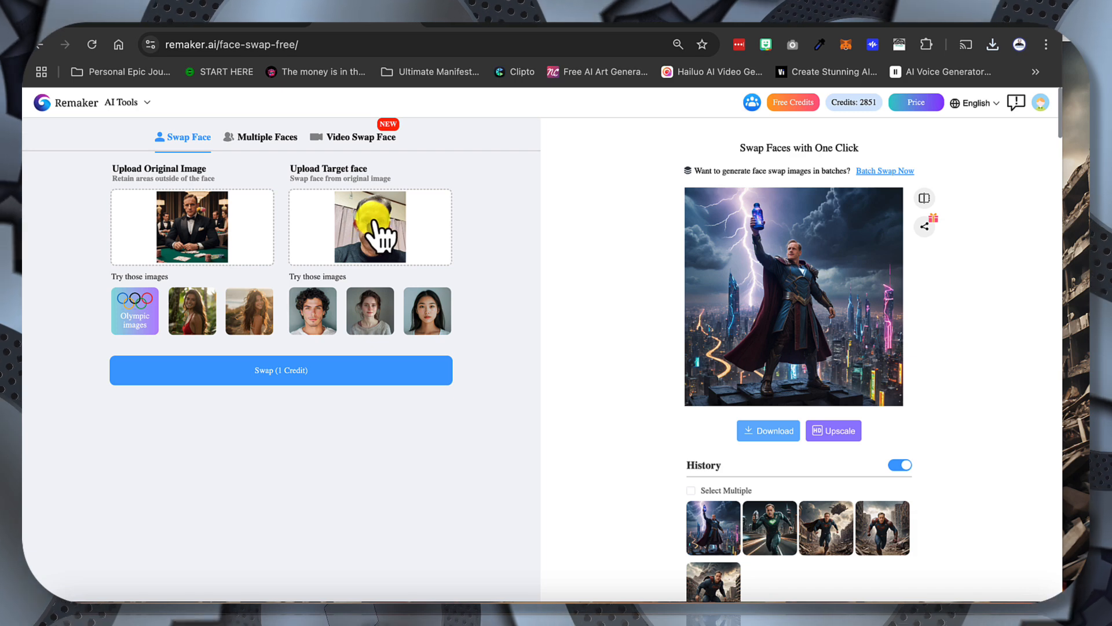
left_click(284, 370)
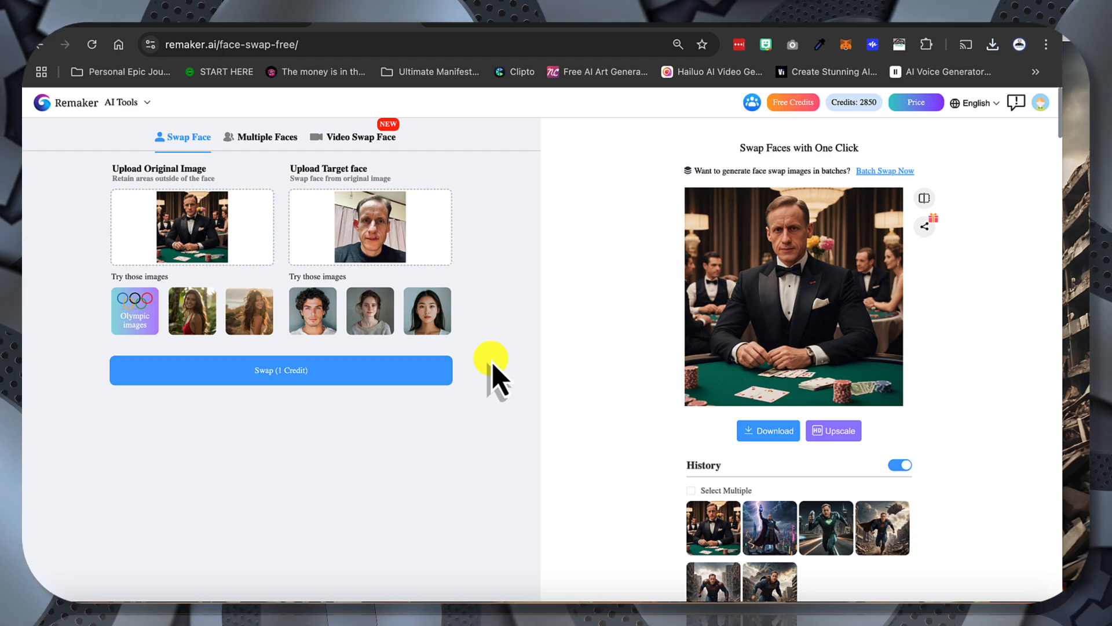
left_click(777, 278)
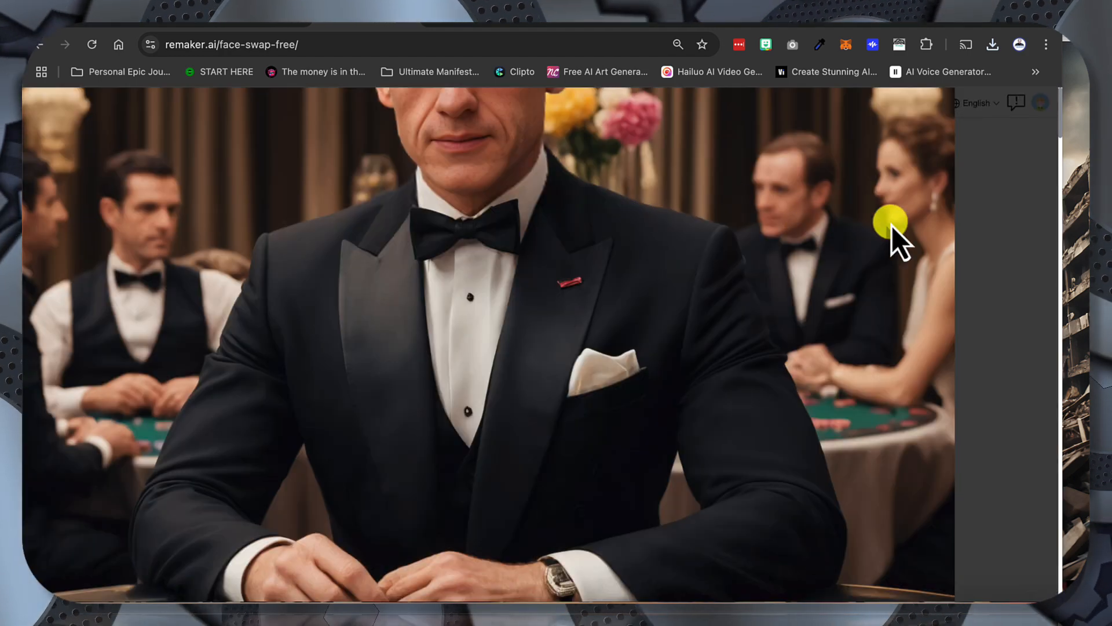
left_click(991, 178)
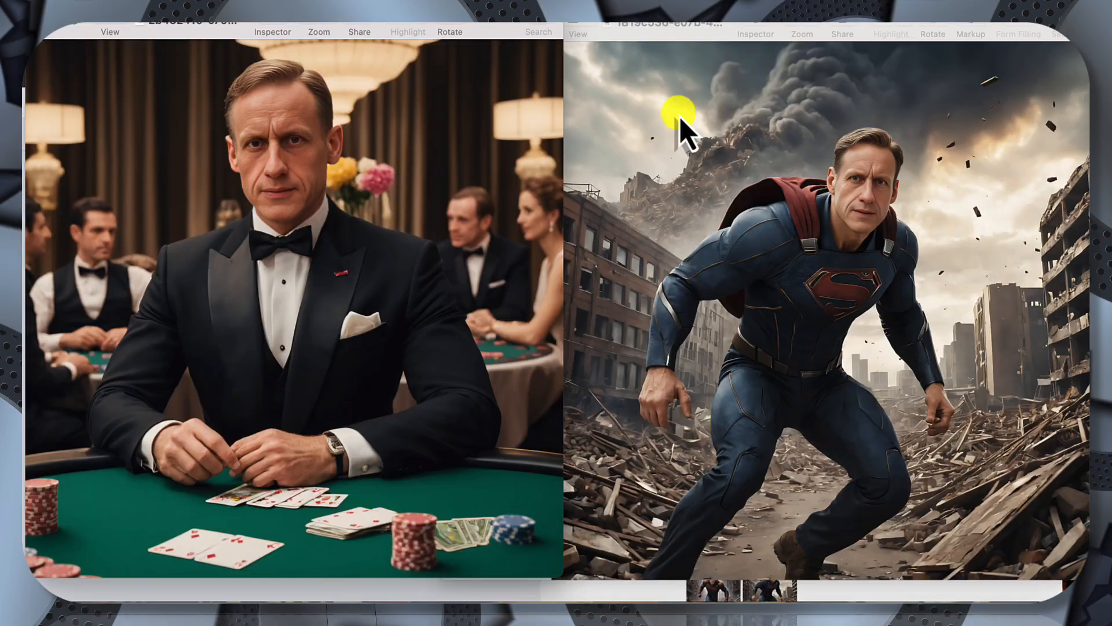
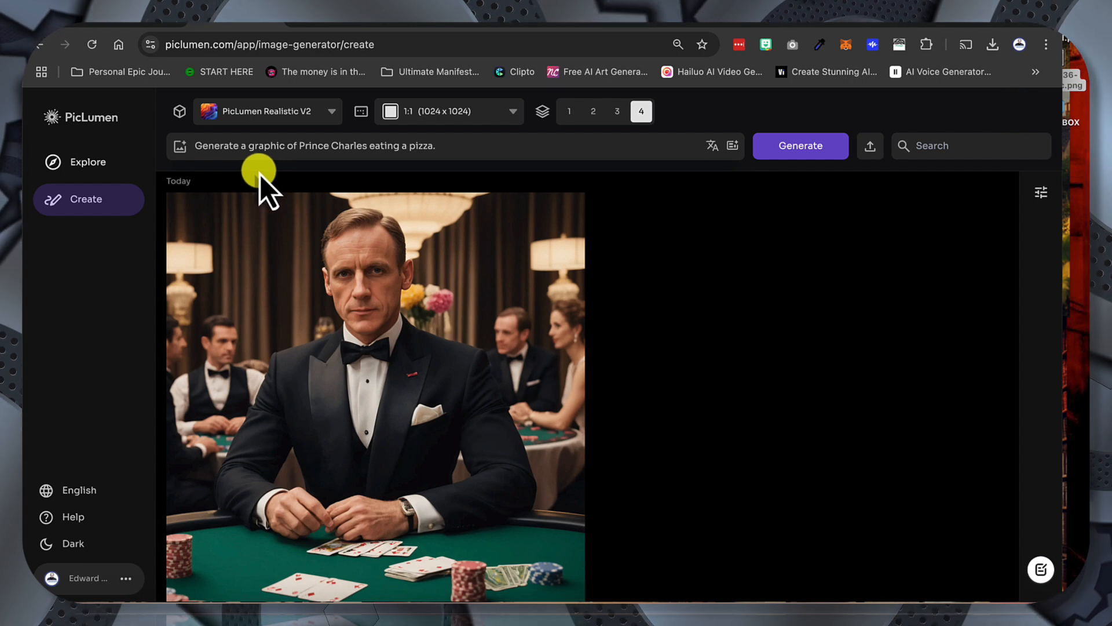
Step: Enhance the prompt "Generate a graphic of Prince Charles eating a pizza." in PicLumen and generate four images from the expanded text
left_click(737, 146)
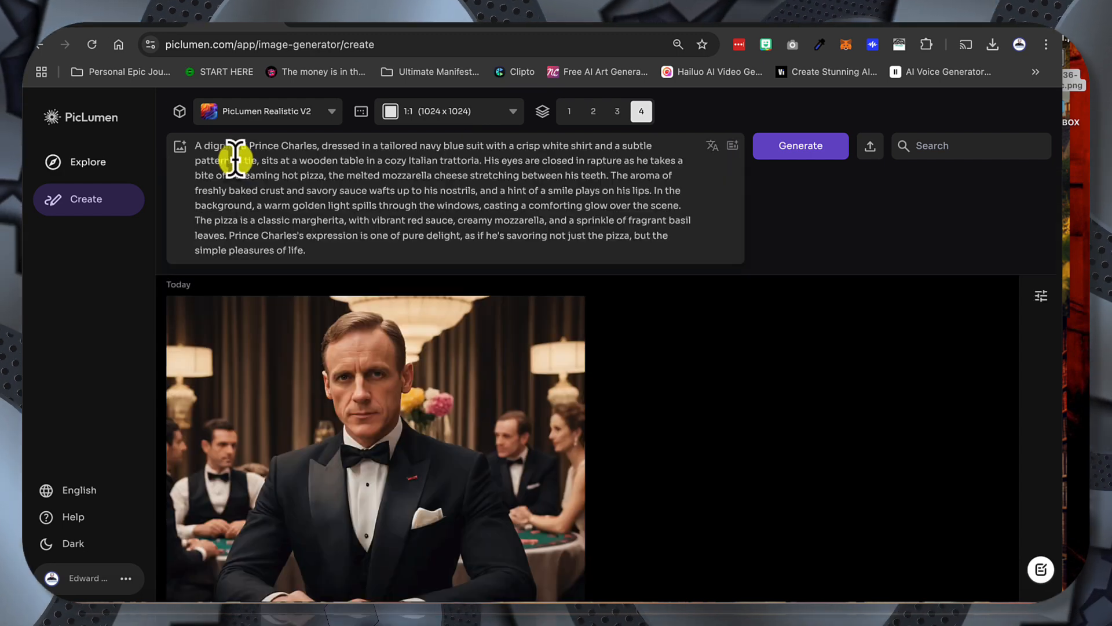
left_click_drag(196, 145, 342, 280)
left_click(334, 240)
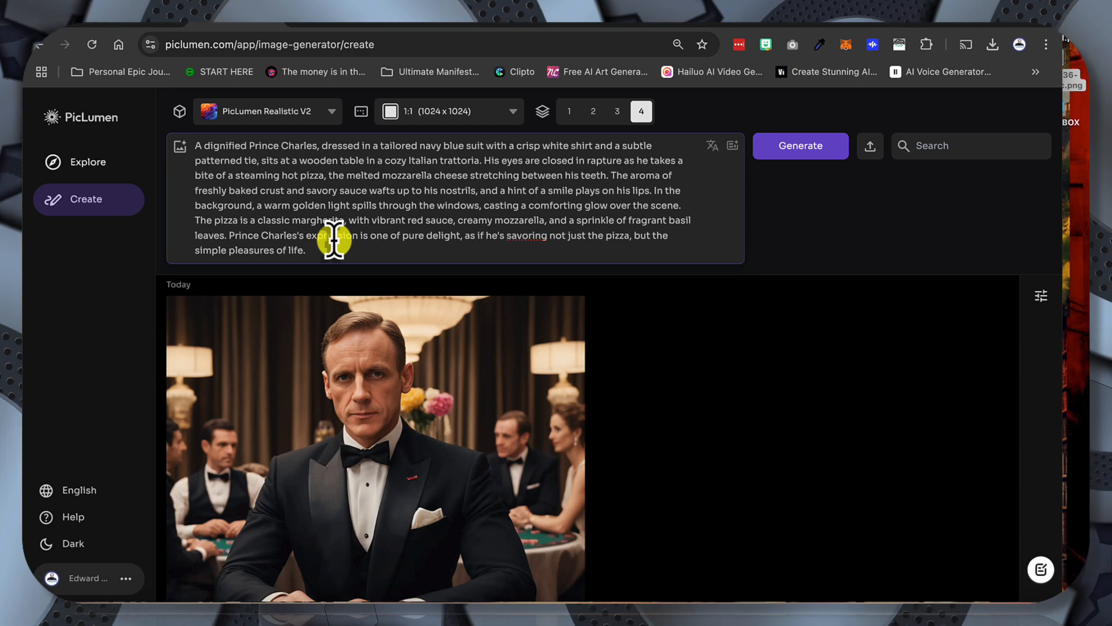
left_click(810, 152)
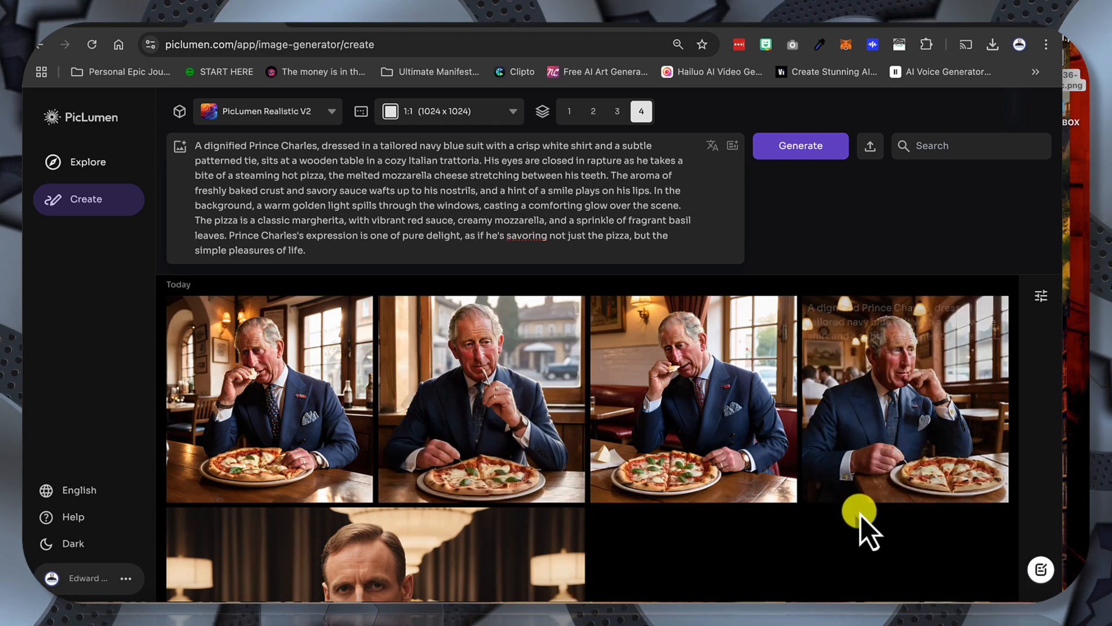
Step: Examine the generated pizza images, viewing the second and first ones at full size
mouse_move(726, 452)
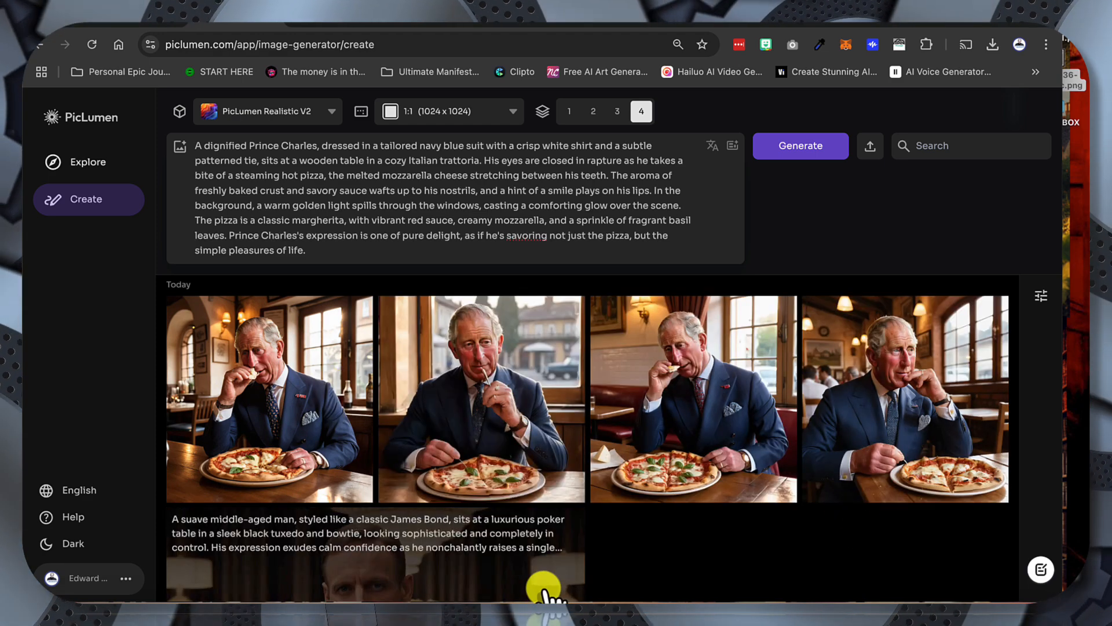
scroll(703, 565, "down", 2)
scroll(703, 565, "up", 2)
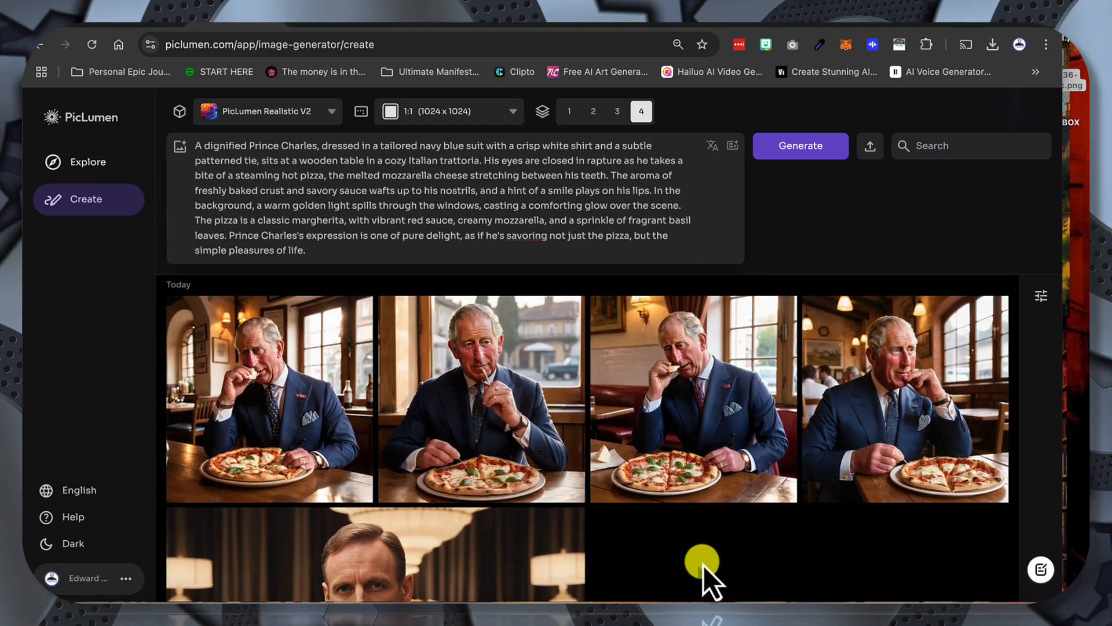
left_click(474, 374)
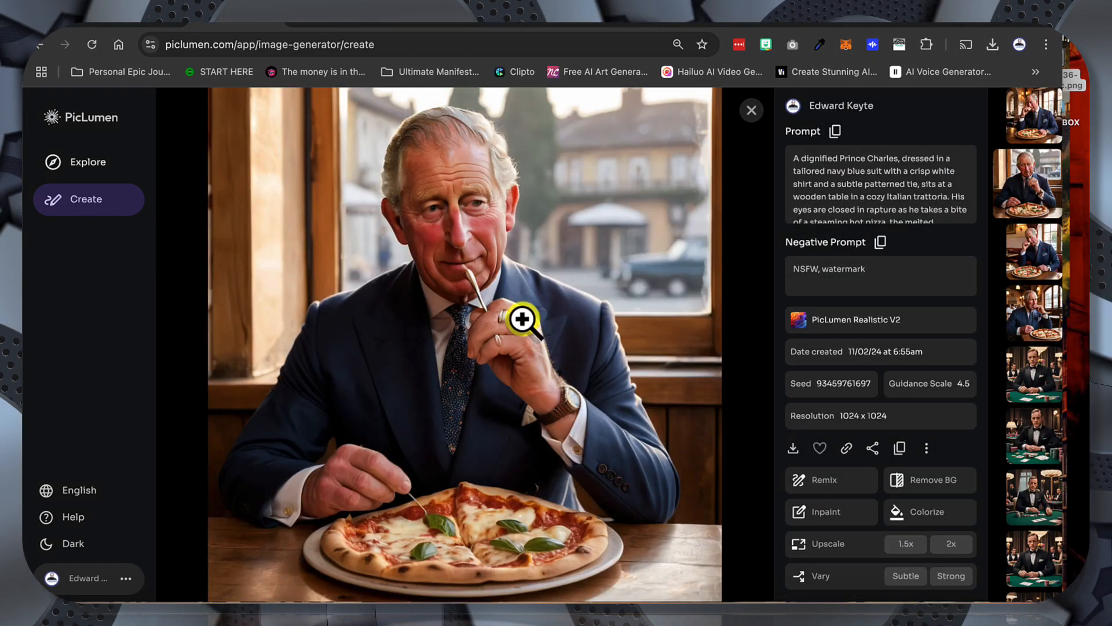
left_click(751, 111)
left_click(281, 401)
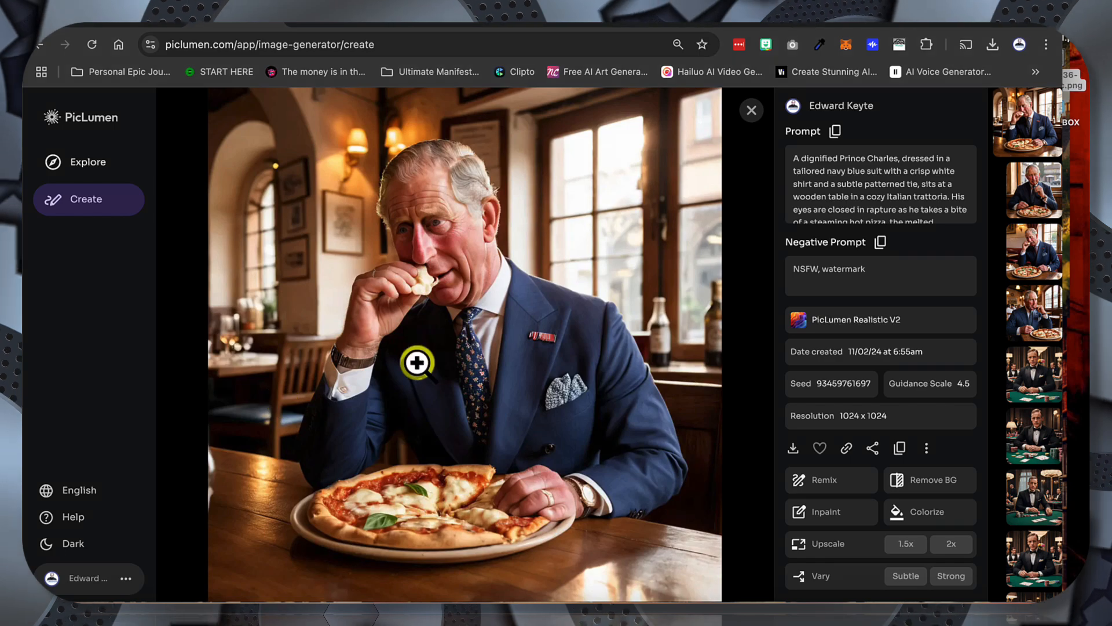
left_click(752, 111)
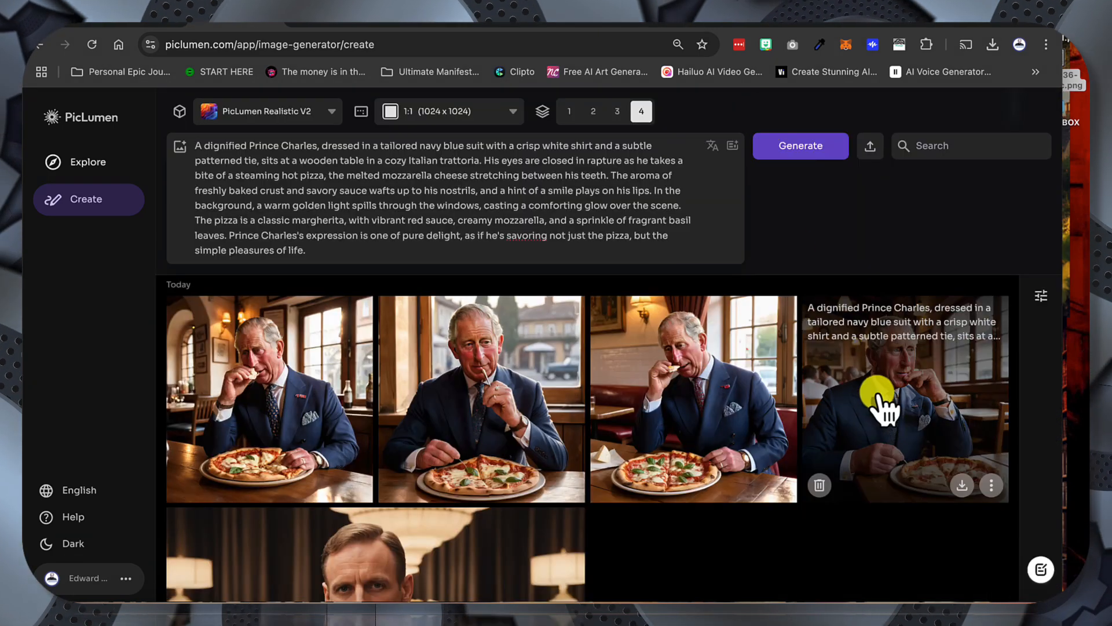
mouse_move(727, 405)
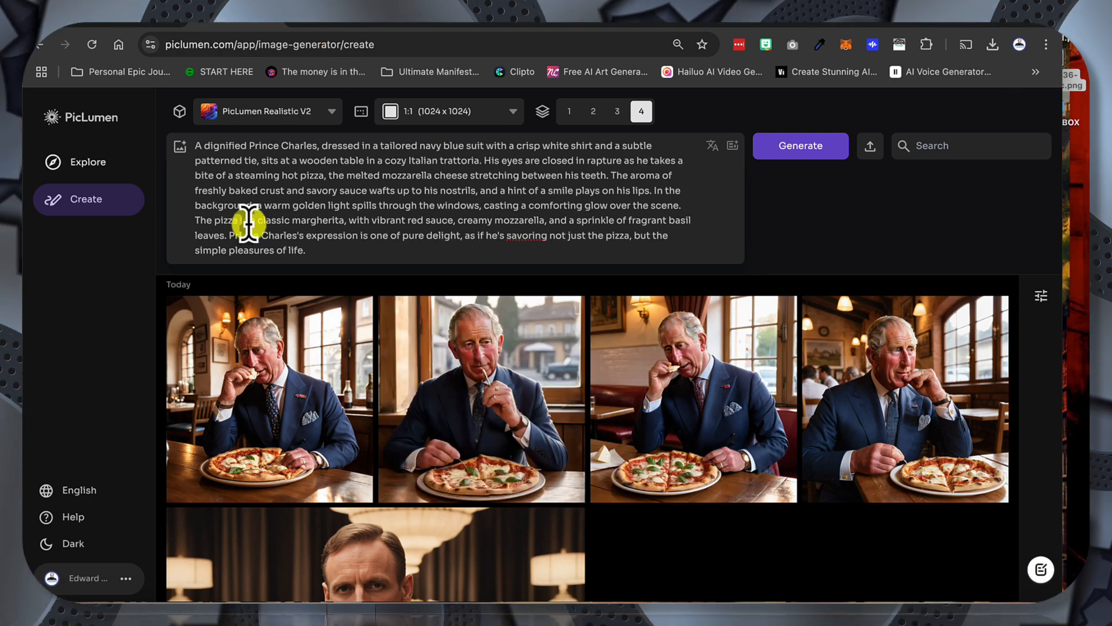
Step: Switch past Remaker to Photopea, highlight its web address, and view the running superhero image with the added product bottle
left_click(323, 30)
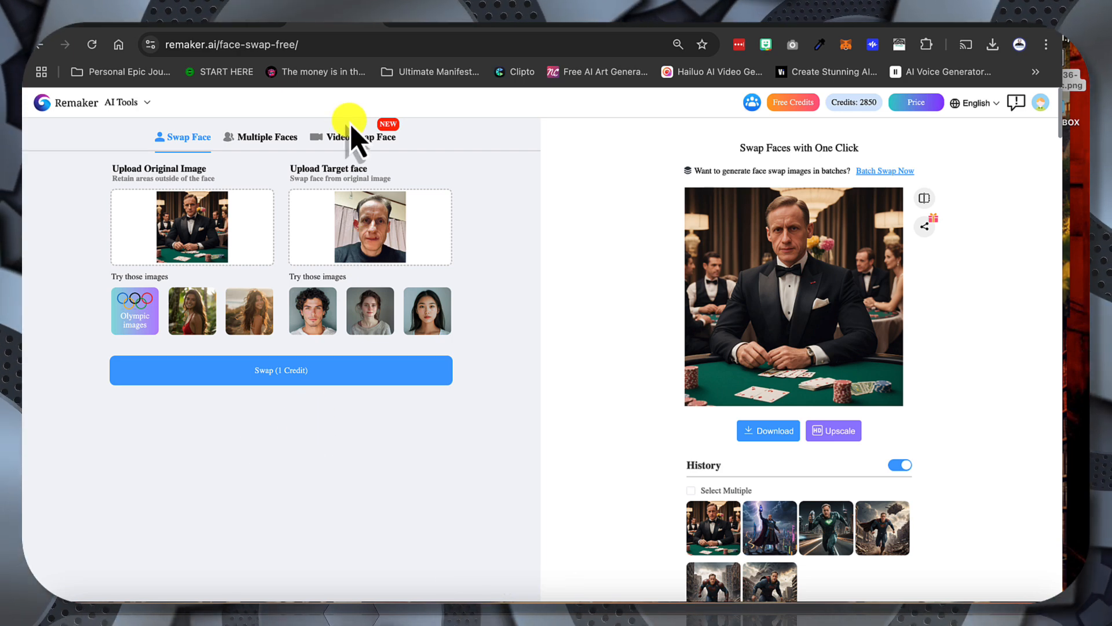
left_click(494, 25)
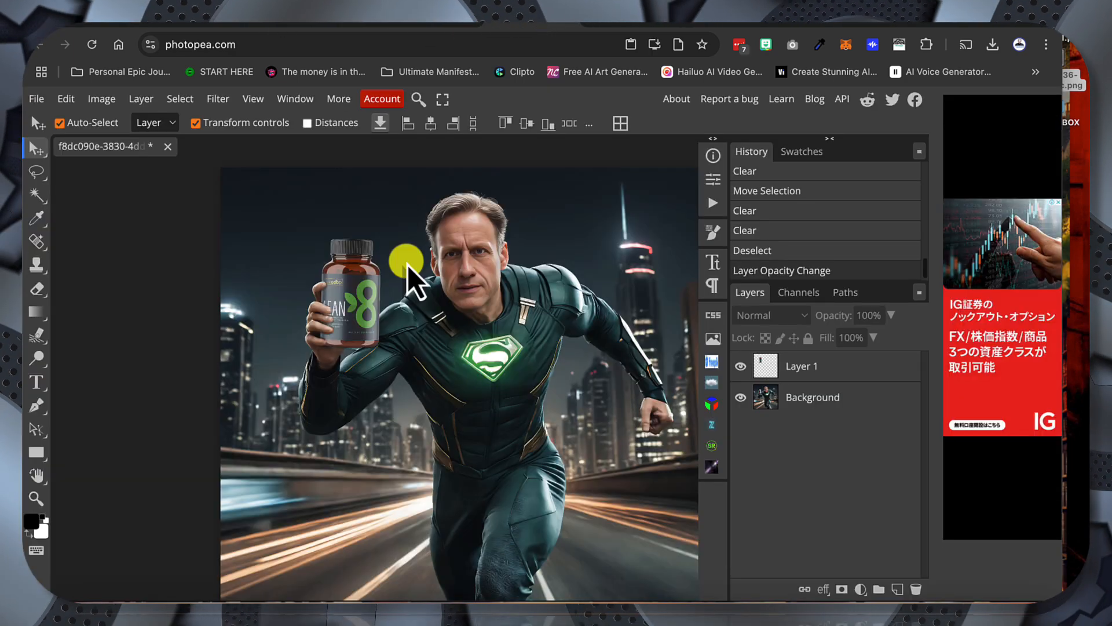
left_click(168, 44)
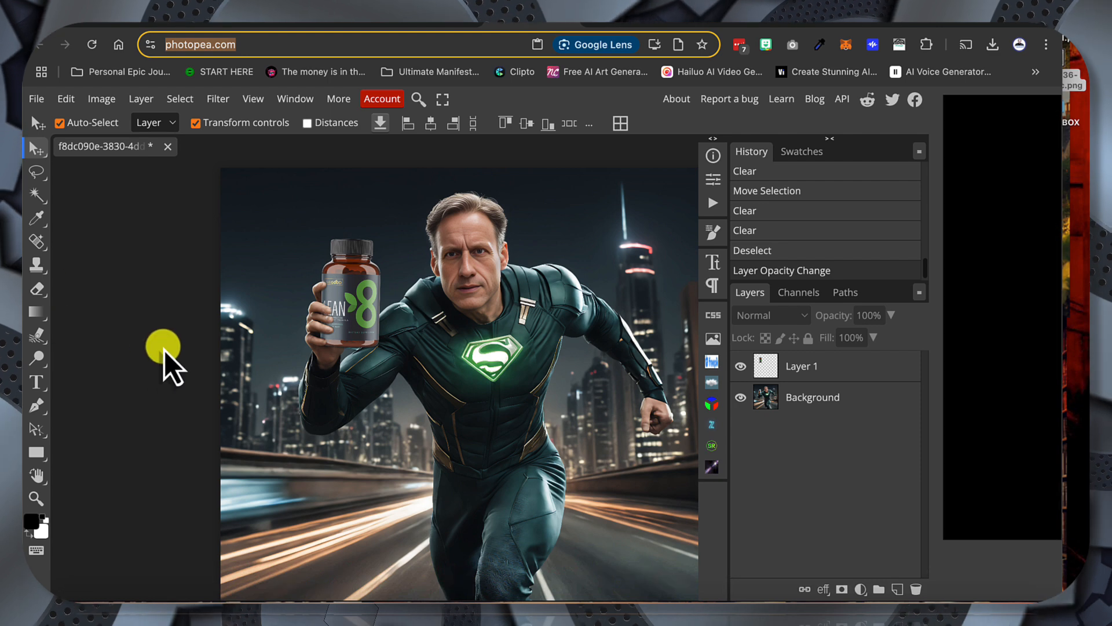
left_click(340, 103)
left_click(340, 104)
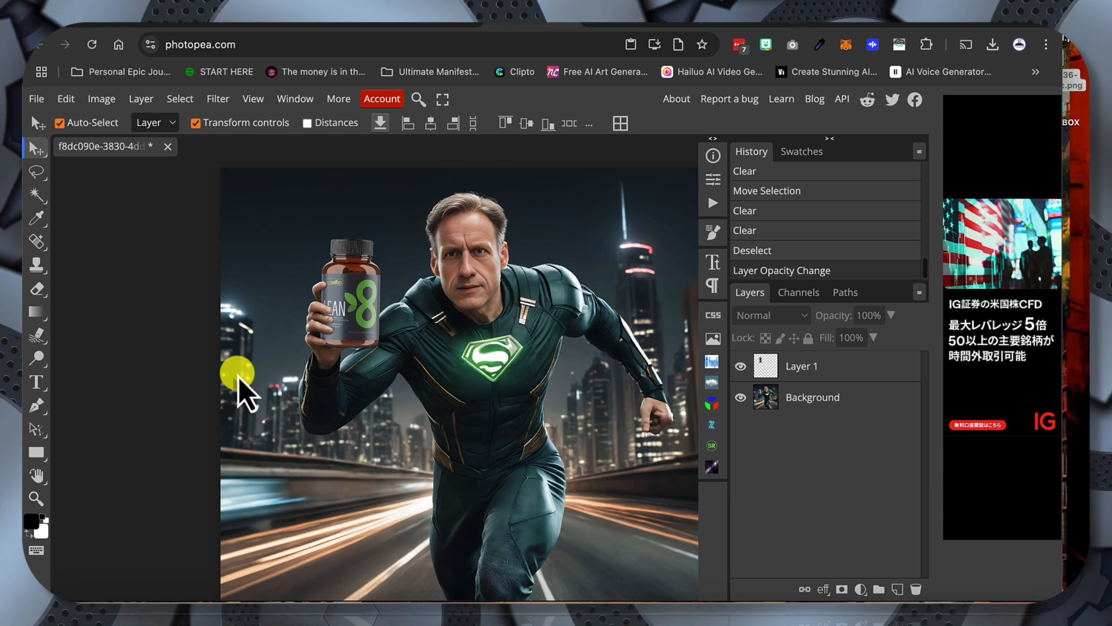
Step: Move the product bottle layer from the superhero's hand over to his face, and undo the move
double_click(180, 44)
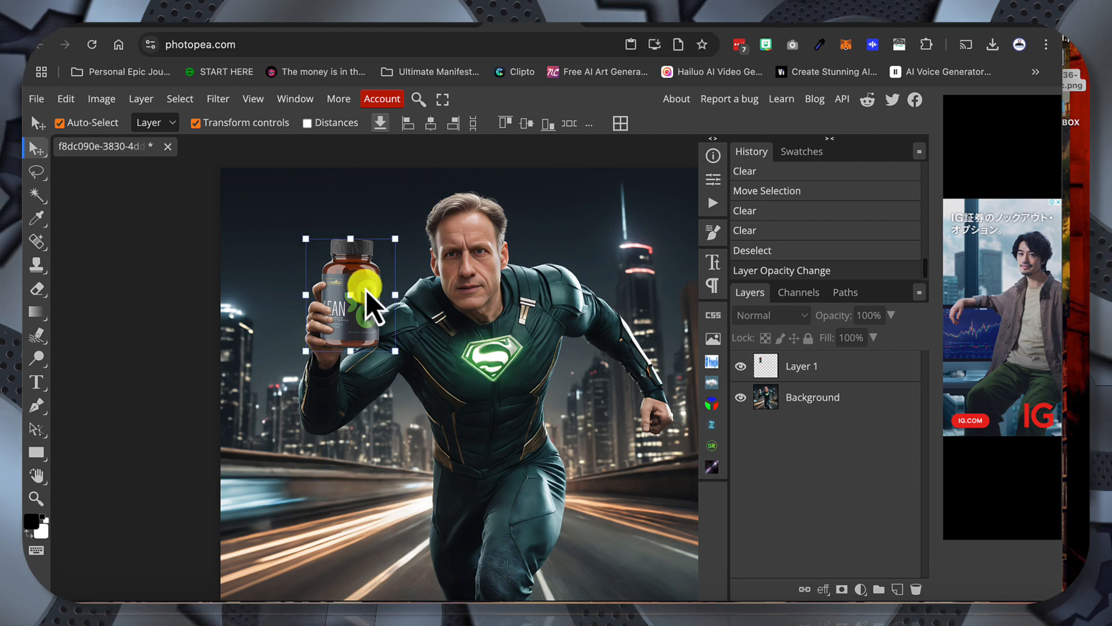
left_click_drag(362, 288, 447, 293)
key("ctrl+z")
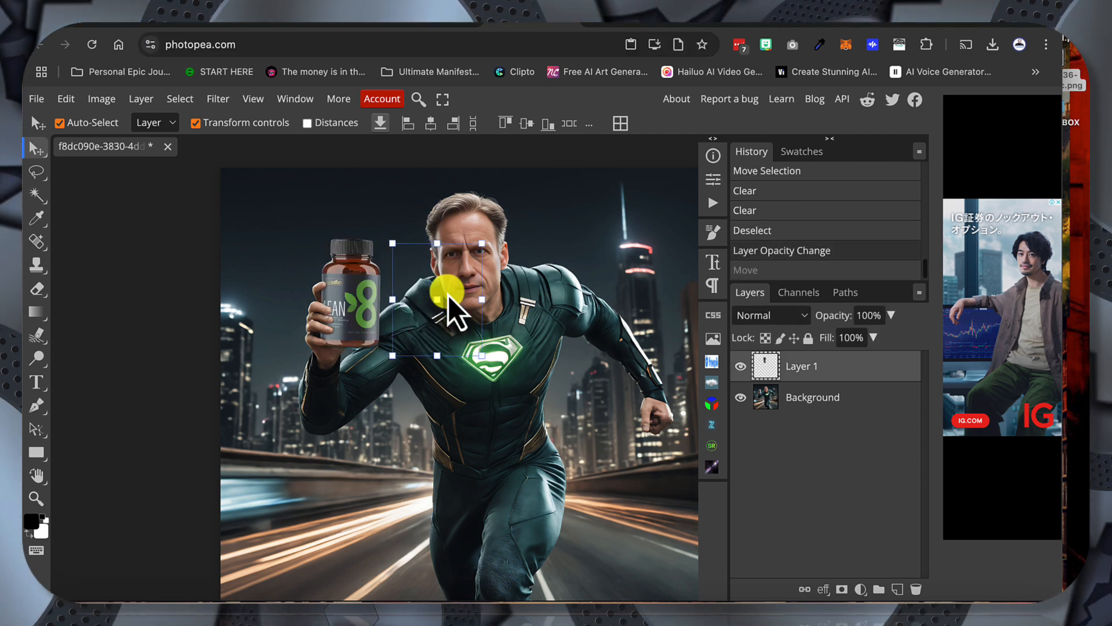
left_click(79, 198)
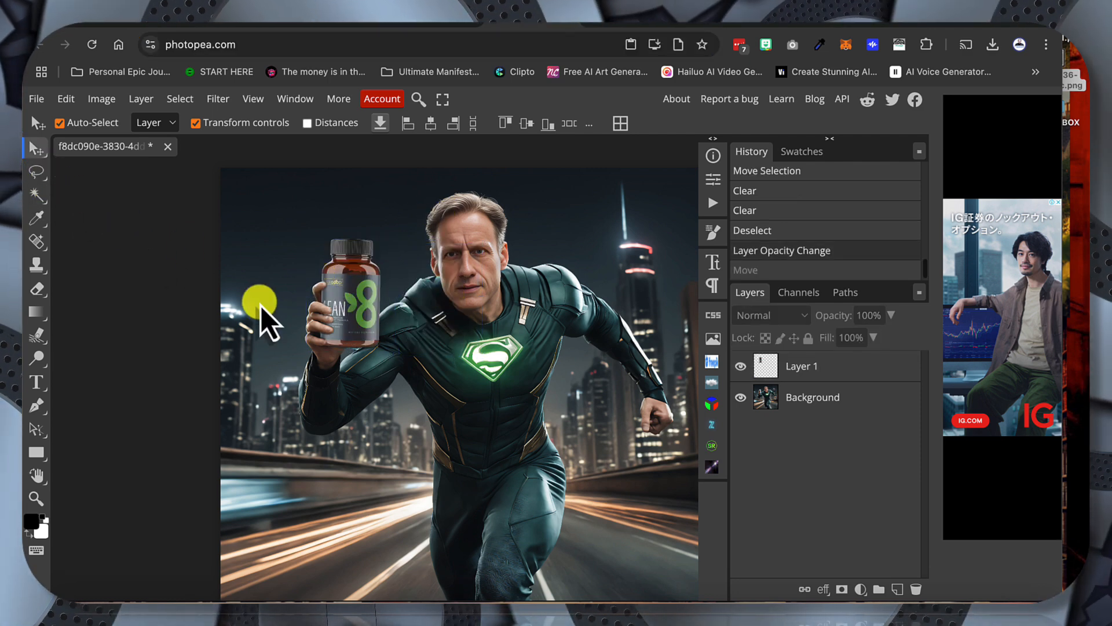
Step: Activate the Lasso tool, check its feather setting, and examine how the fingers wrap around the bottle up close and in the whole image
left_click(37, 172)
left_click(196, 123)
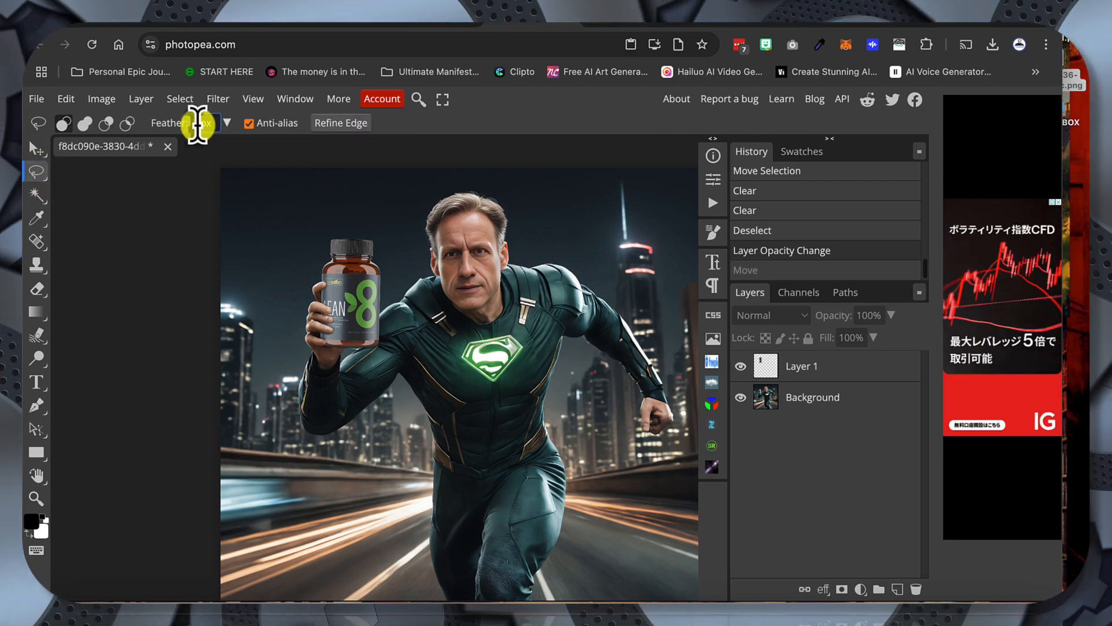
scroll(318, 322, "up", 5)
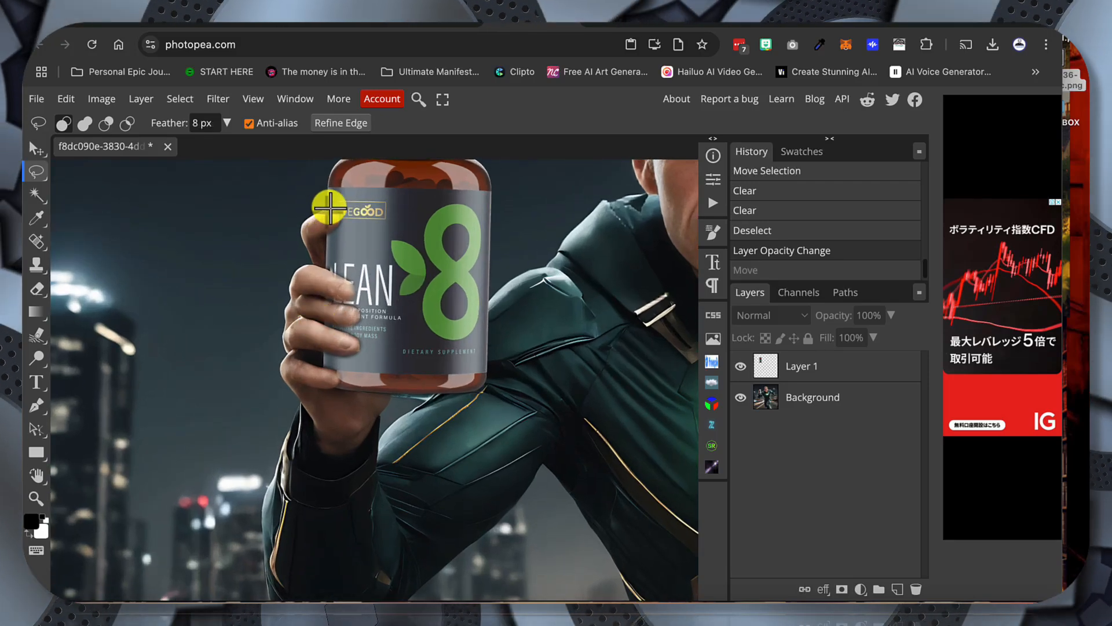
scroll(335, 230, "down", 5)
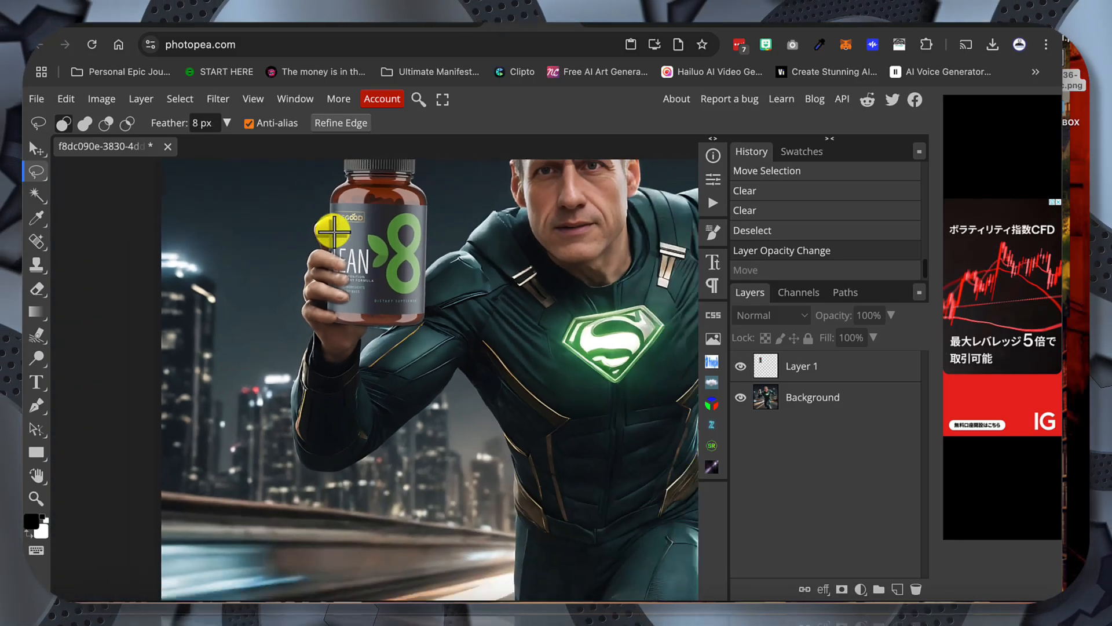
scroll(332, 255, "down", 5)
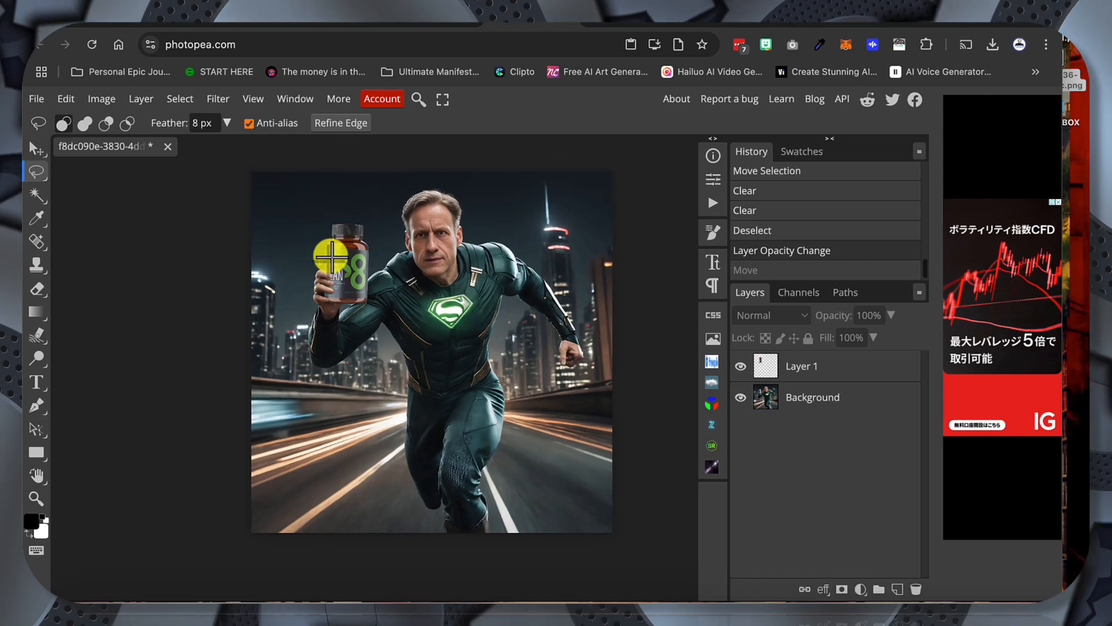
scroll(332, 238, "up", 2)
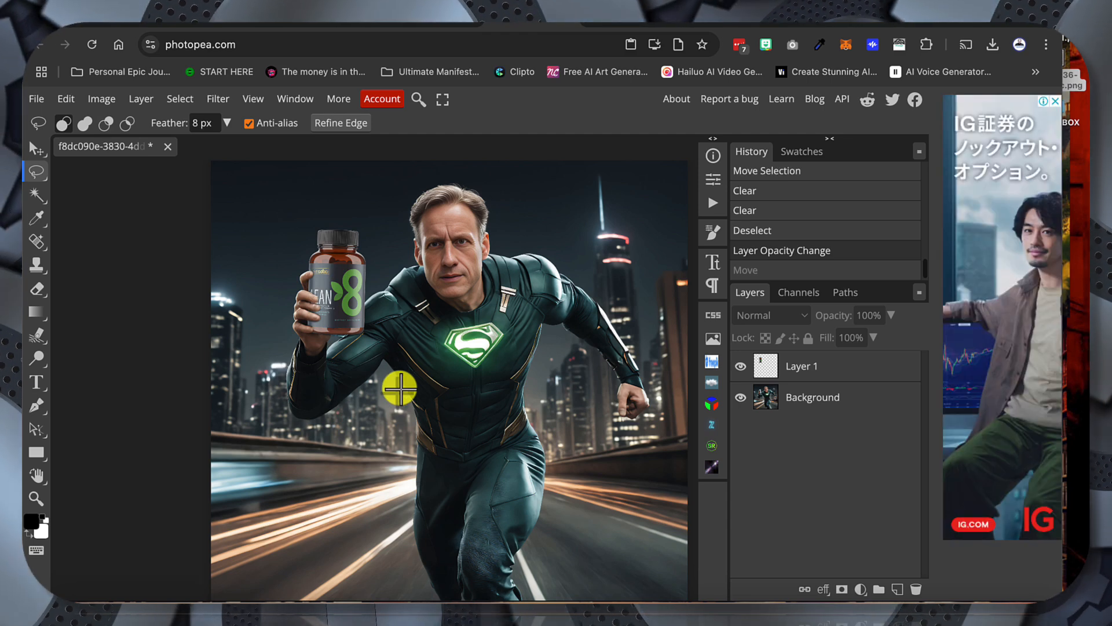
scroll(359, 311, "up", 1)
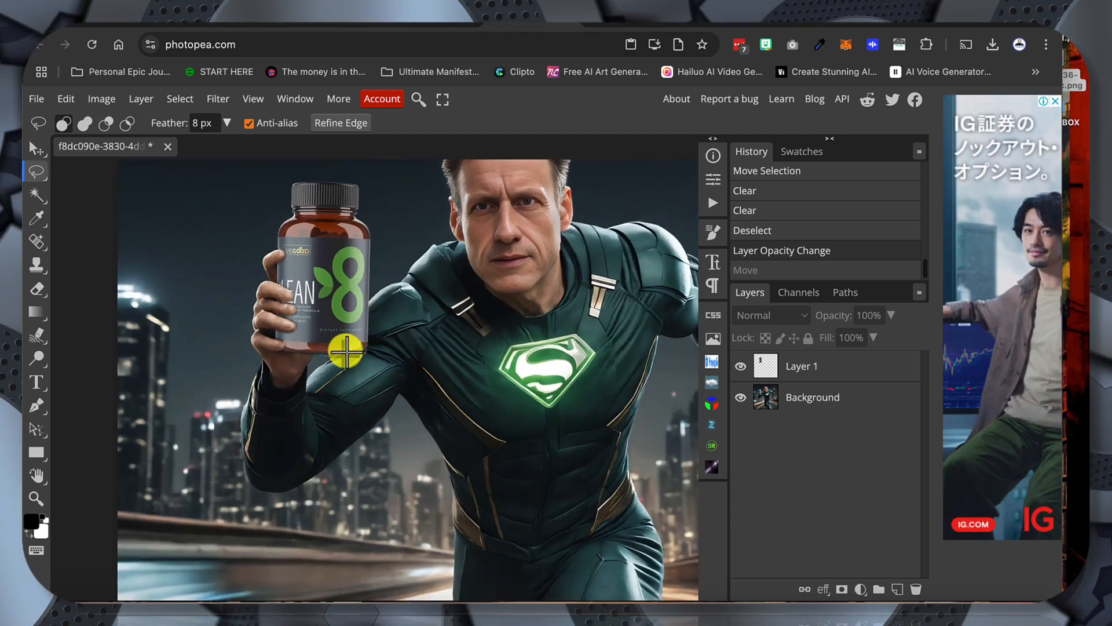
scroll(342, 306, "up", 1)
scroll(341, 306, "down", 3)
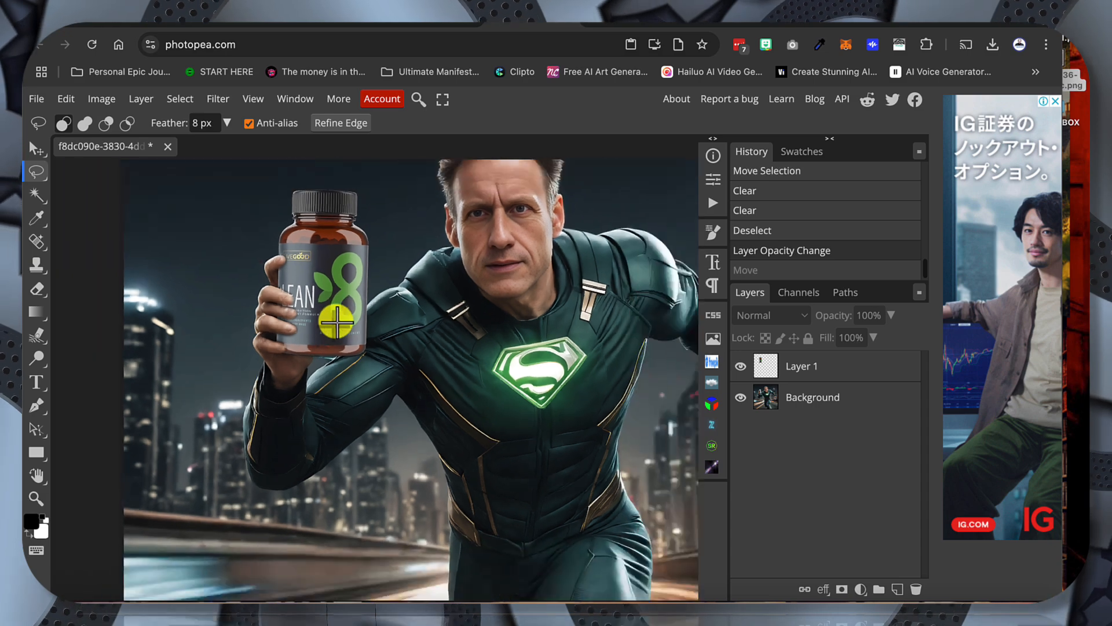